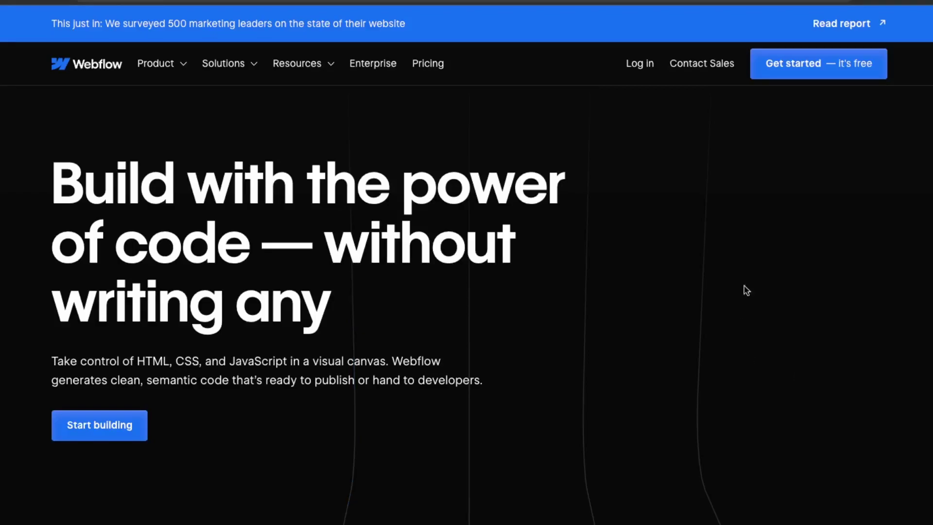
Step: Start signing up for a free Webflow account from the top navigation
click(831, 71)
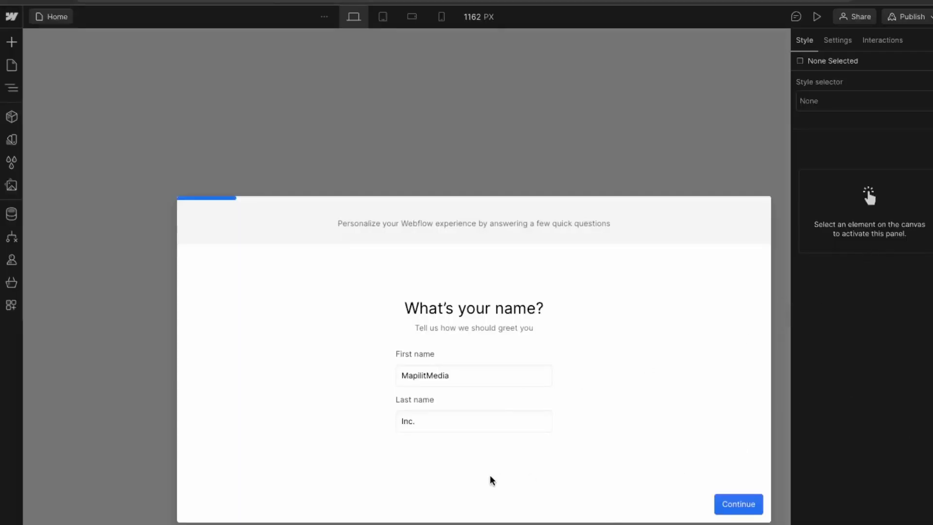
Step: Replace the first and last name in the questionnaire and continue
double_click(459, 377)
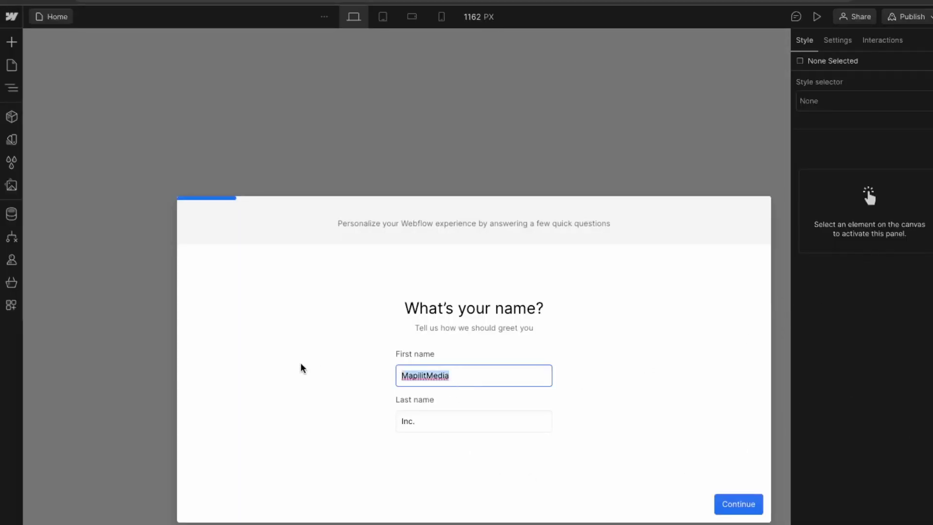
key(Tab)
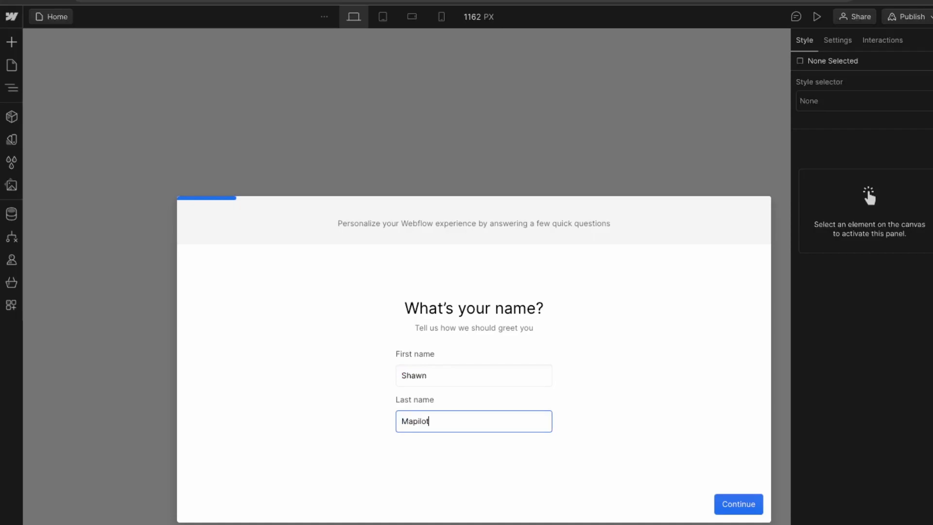
click(749, 503)
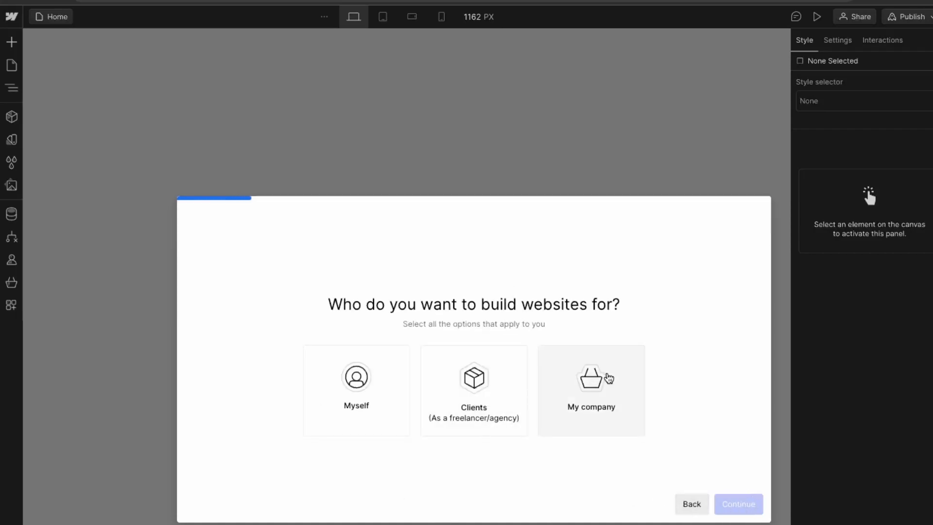
Step: Answer My company, Small business, 1-5 employees, Business site, and No hiring help, then finish
click(608, 377)
click(741, 511)
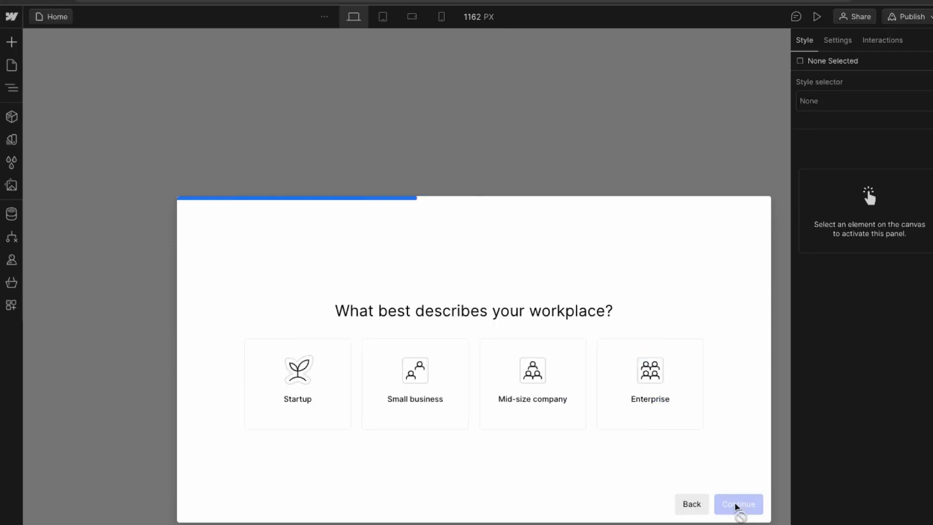
click(413, 399)
click(759, 505)
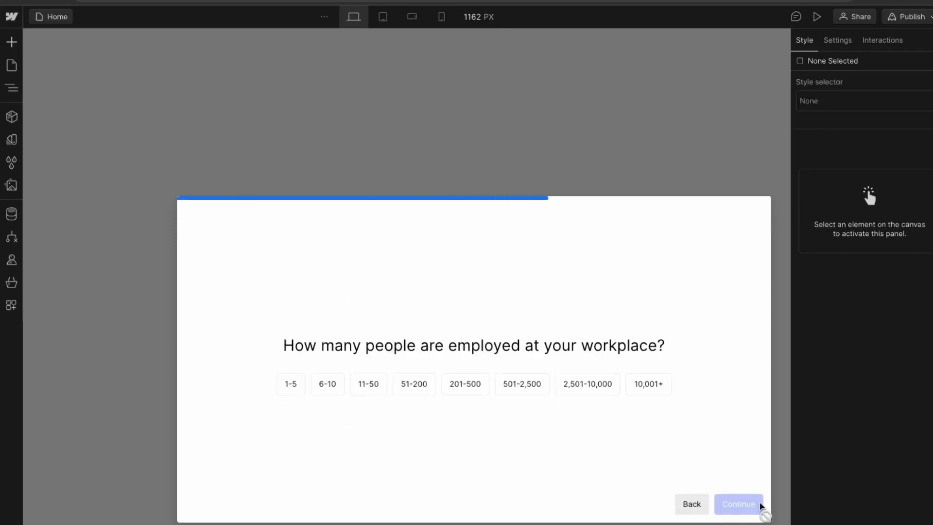
click(292, 386)
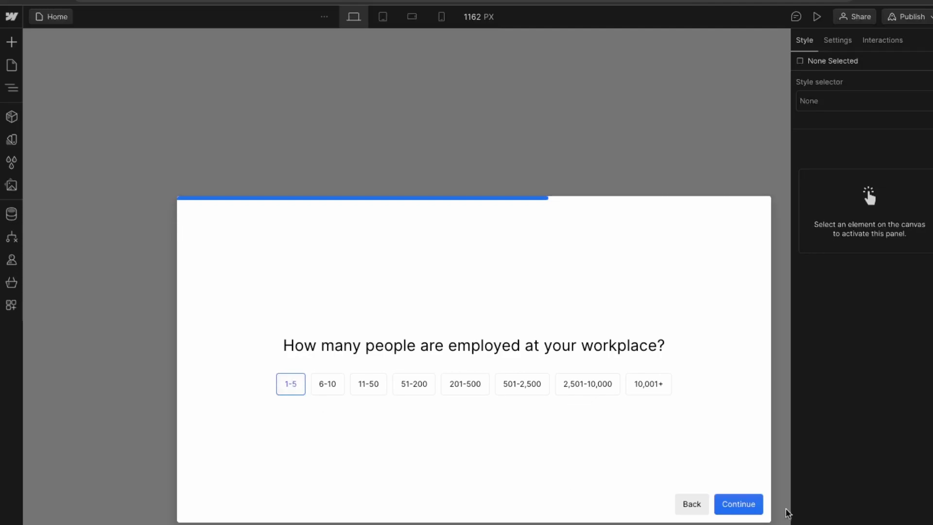
click(742, 505)
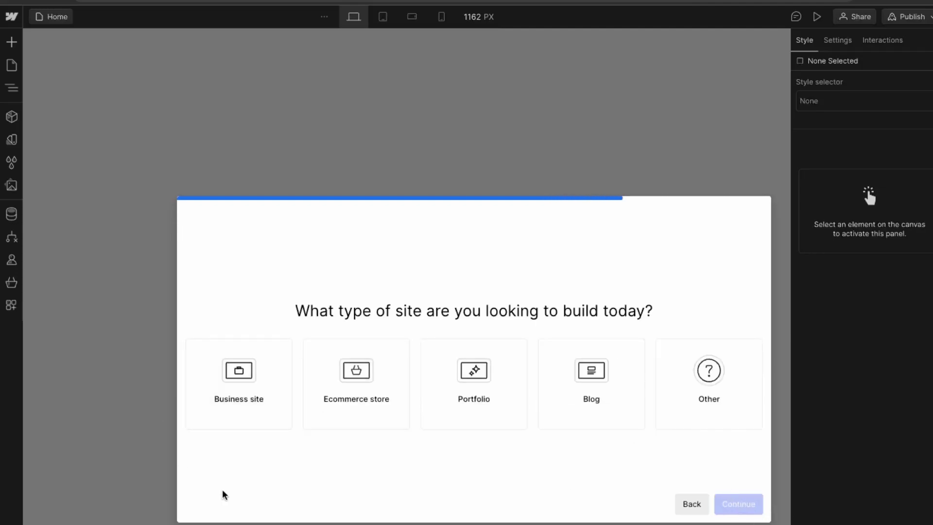
click(229, 408)
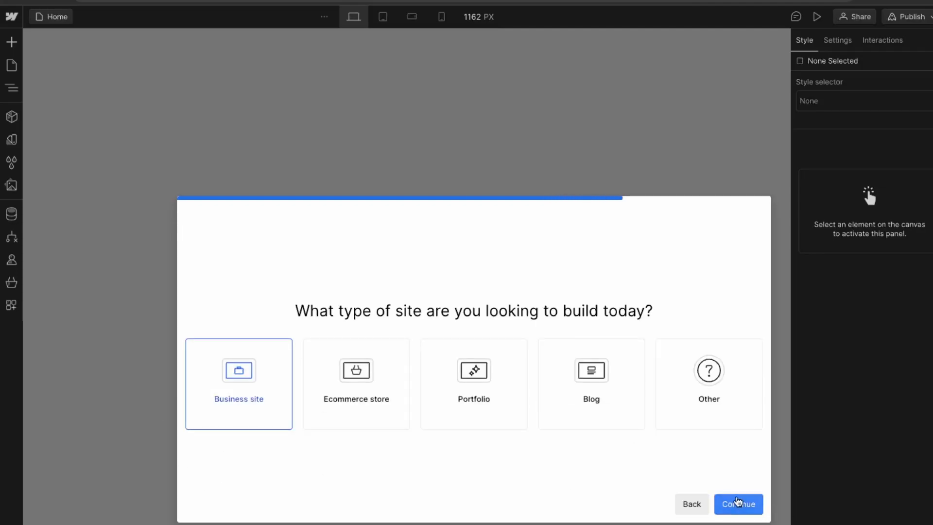
click(740, 504)
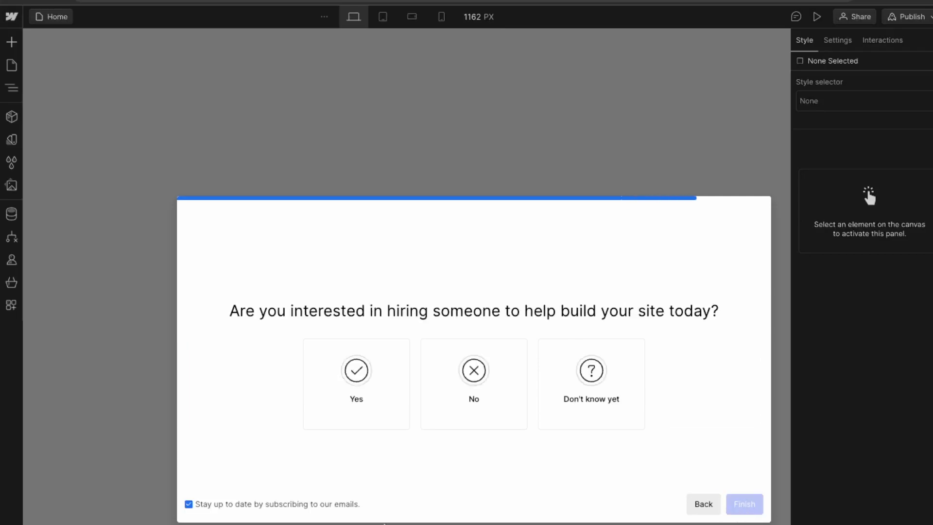
click(442, 391)
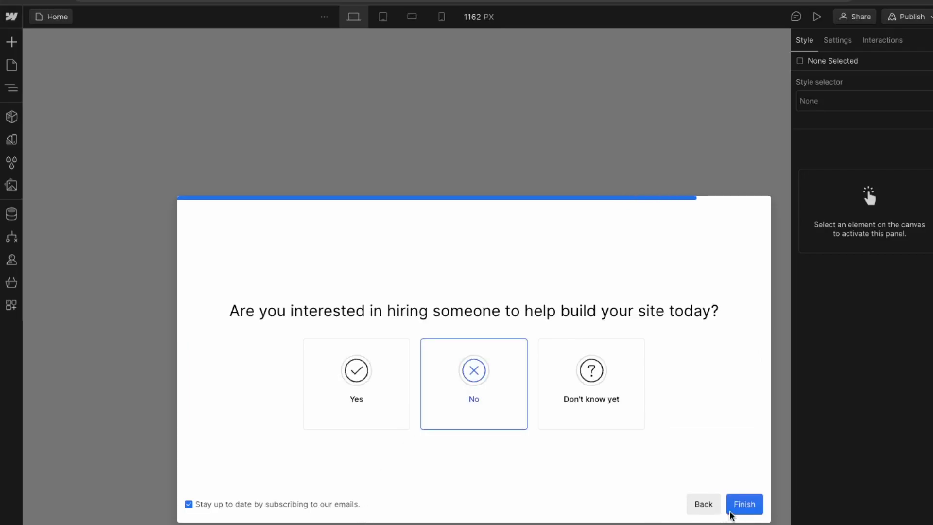
click(744, 503)
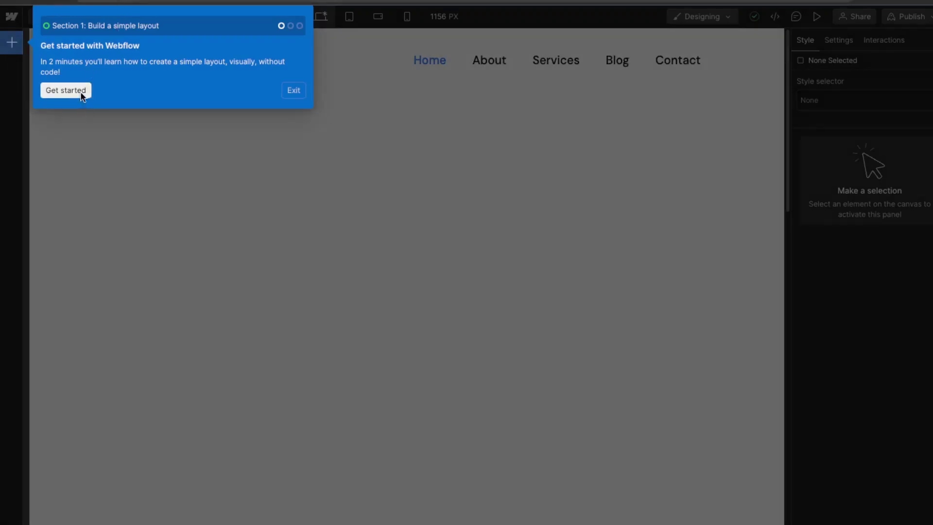
Step: Add a Container below the navigation and give it a 400px minimum height
click(81, 91)
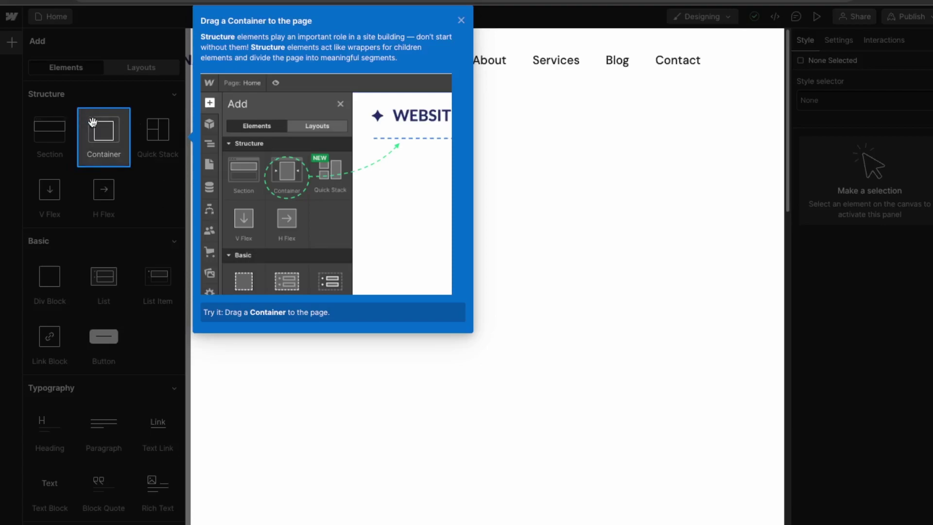
drag(97, 128, 330, 197)
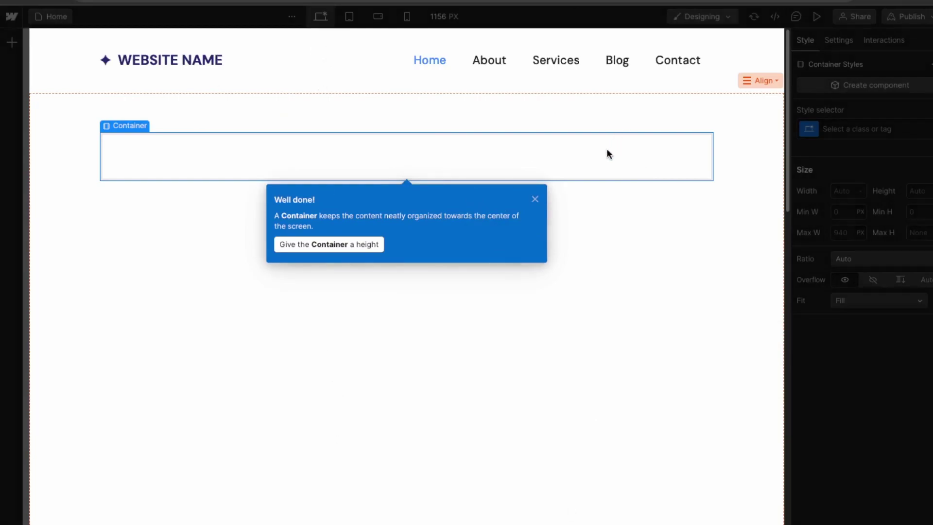
click(365, 247)
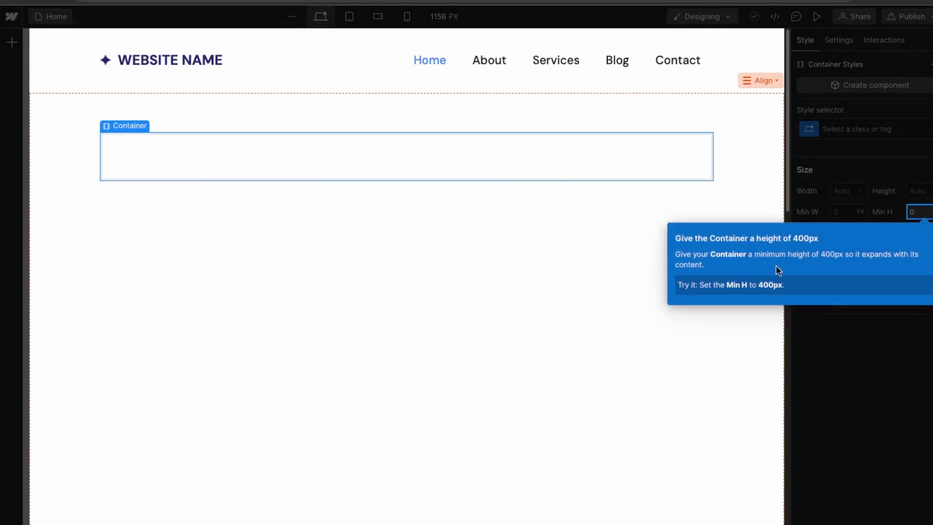
click(926, 212)
key(Return)
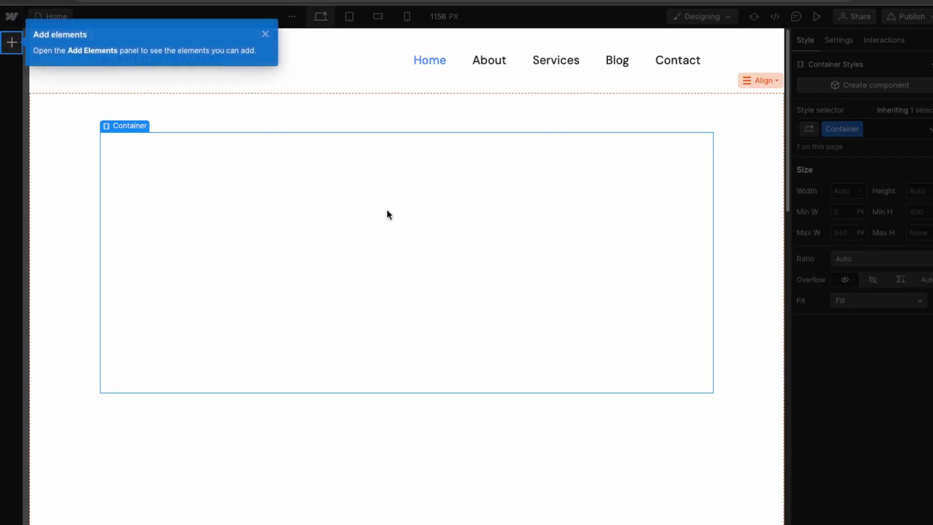
Step: Drop a Heading into the Container, then a Button beneath it
click(11, 43)
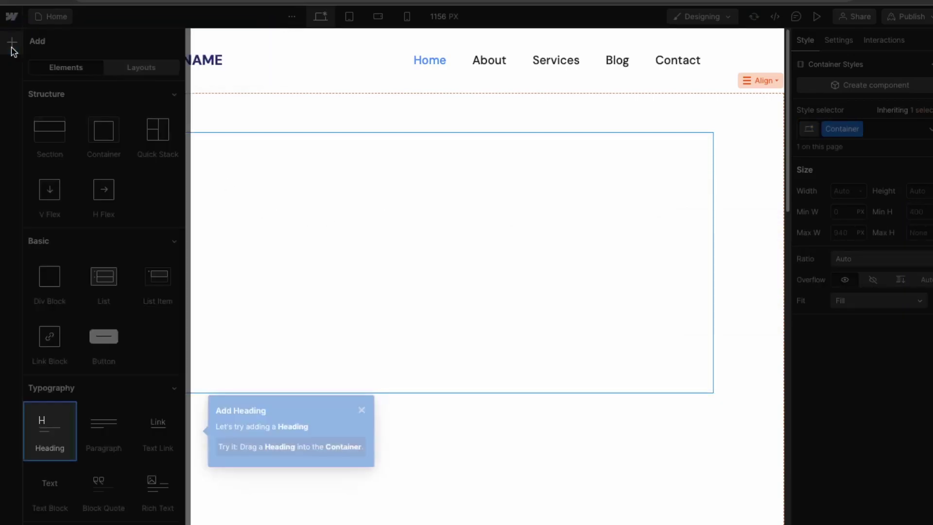
drag(54, 435, 252, 355)
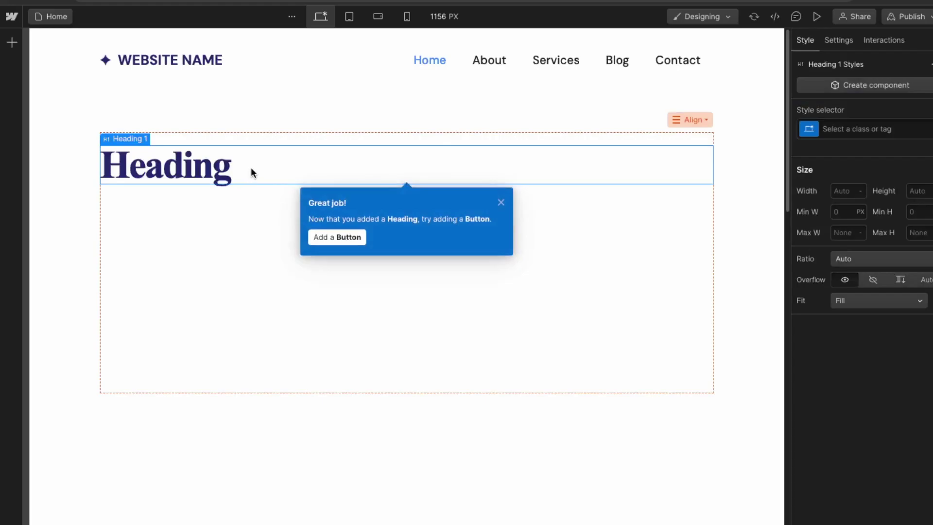
click(324, 237)
drag(109, 340, 352, 281)
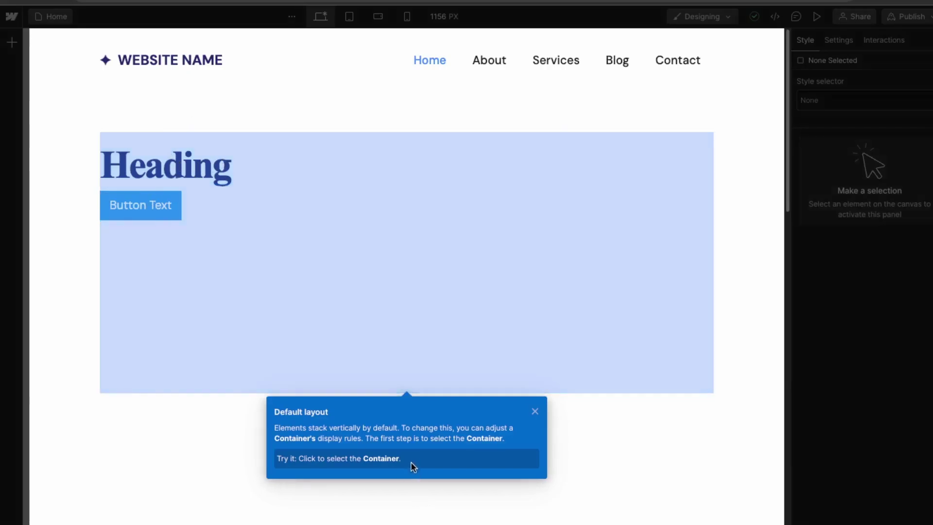
Step: Give the Container a vertical flex layout with Align and Justify both set to center
click(383, 303)
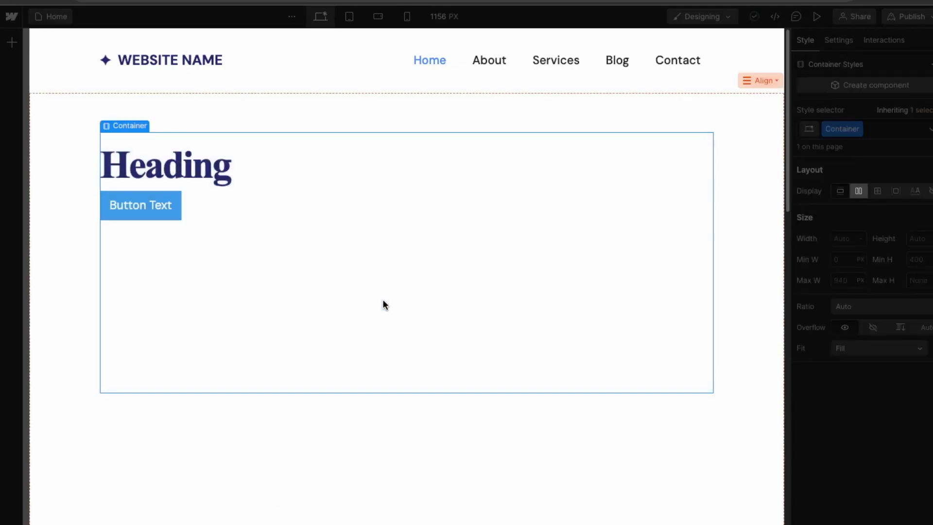
click(859, 192)
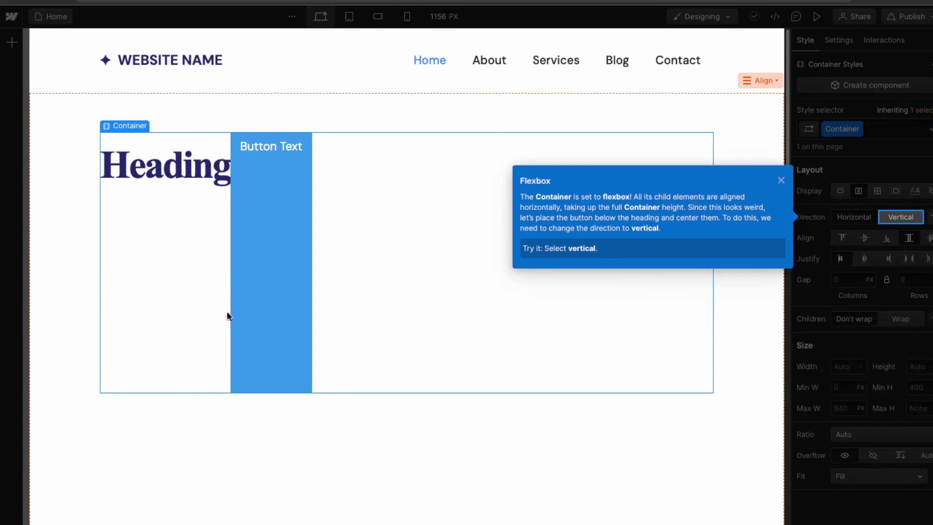
click(907, 223)
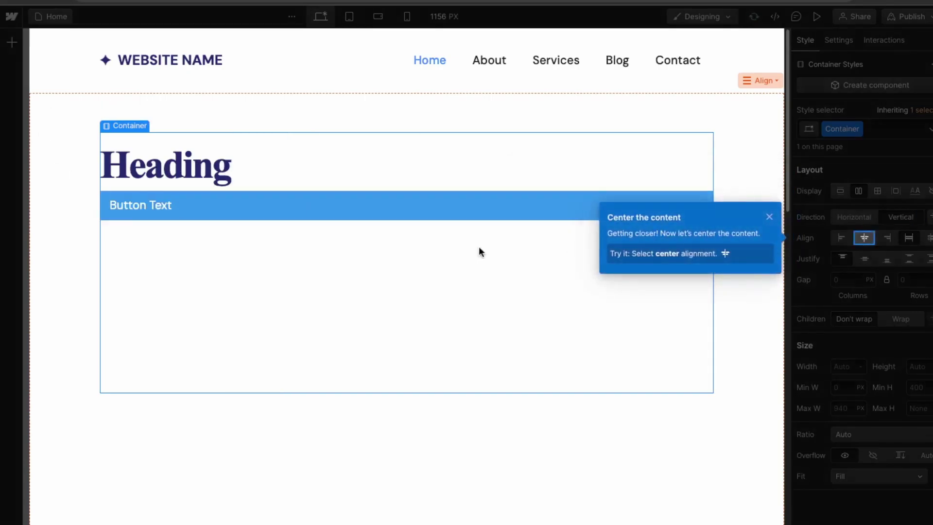
click(864, 237)
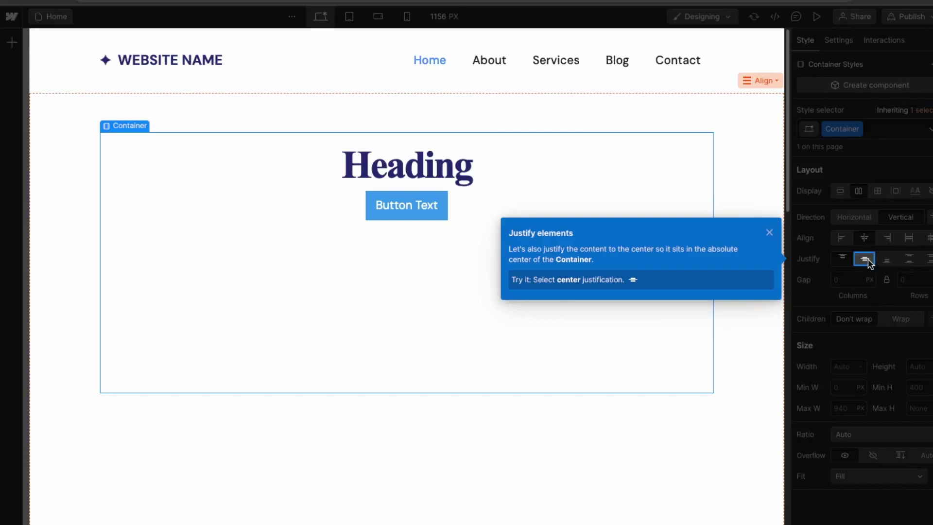
click(865, 260)
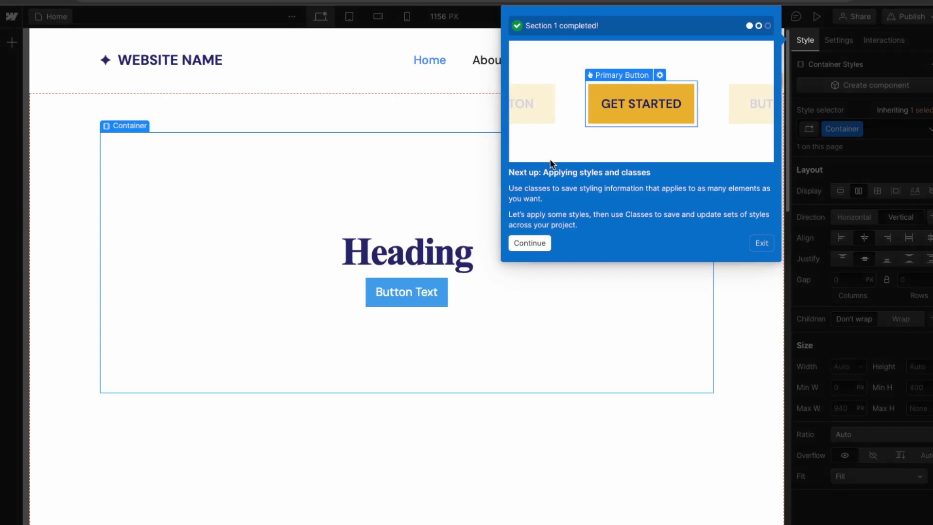
Step: Set the Heading's typography size to 80px
click(535, 246)
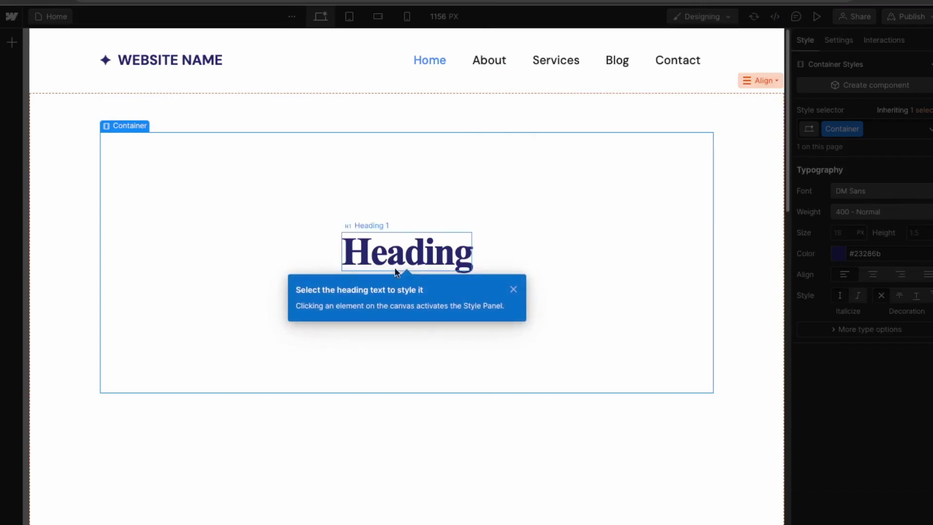
click(397, 256)
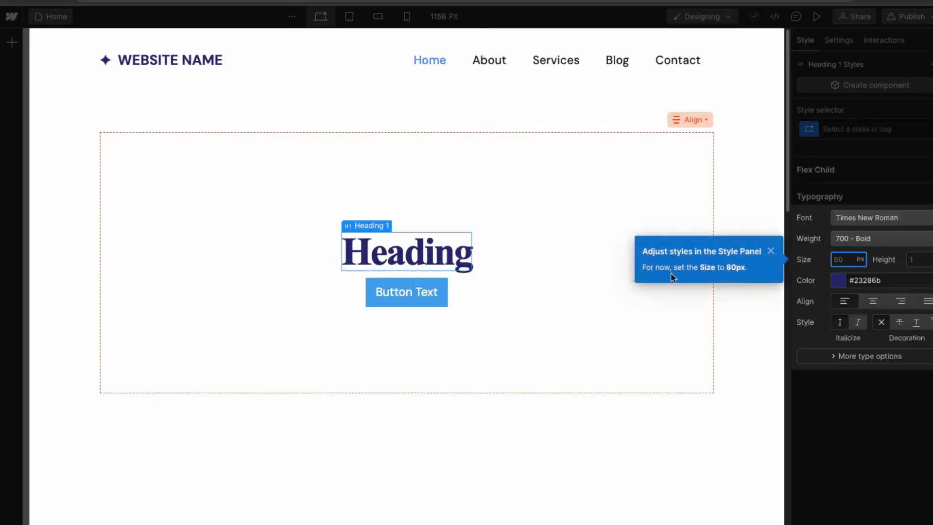
click(841, 260)
text(80)
click(854, 357)
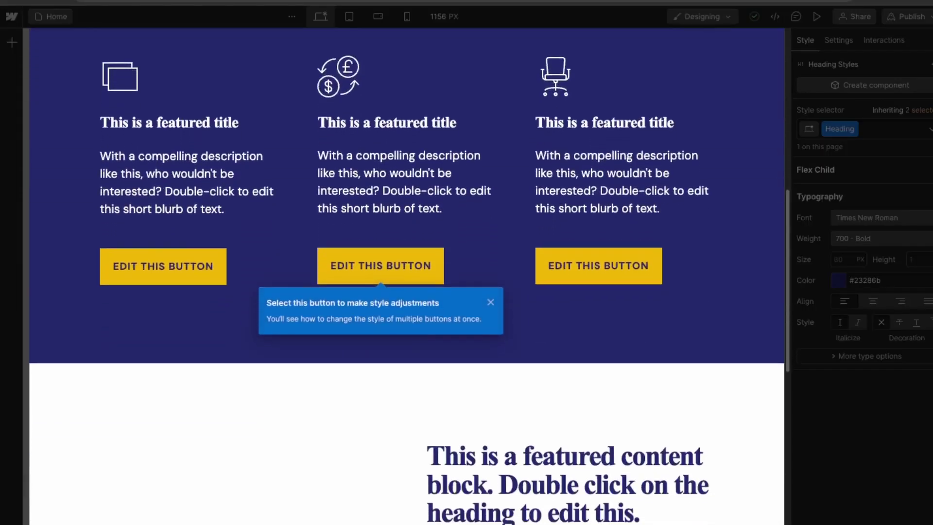
Step: Widen the Primary Button class with 36px left and right padding on a featured-card button
click(412, 267)
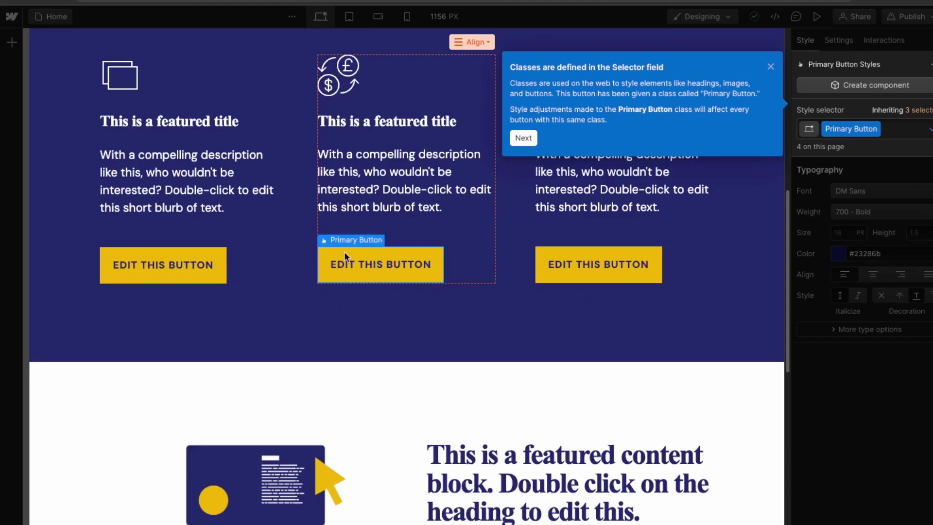
click(523, 138)
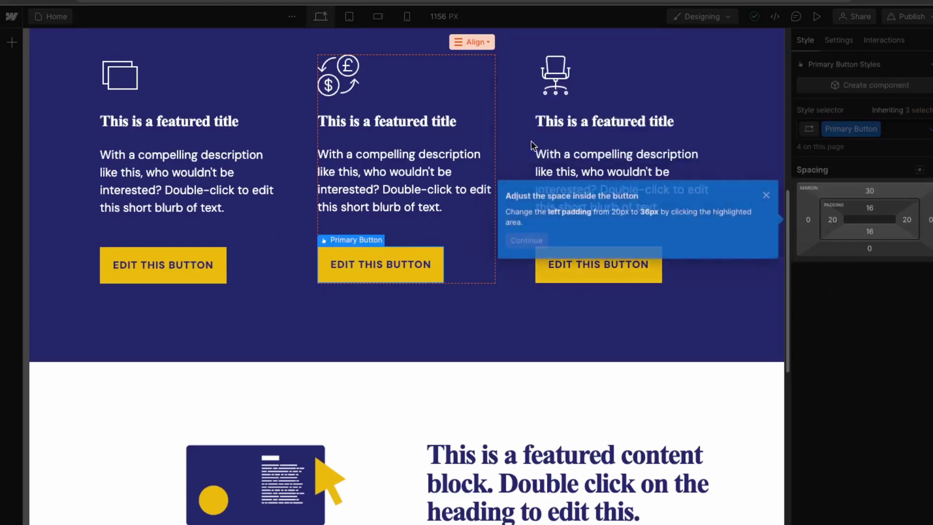
click(833, 220)
text(36)
key(Return)
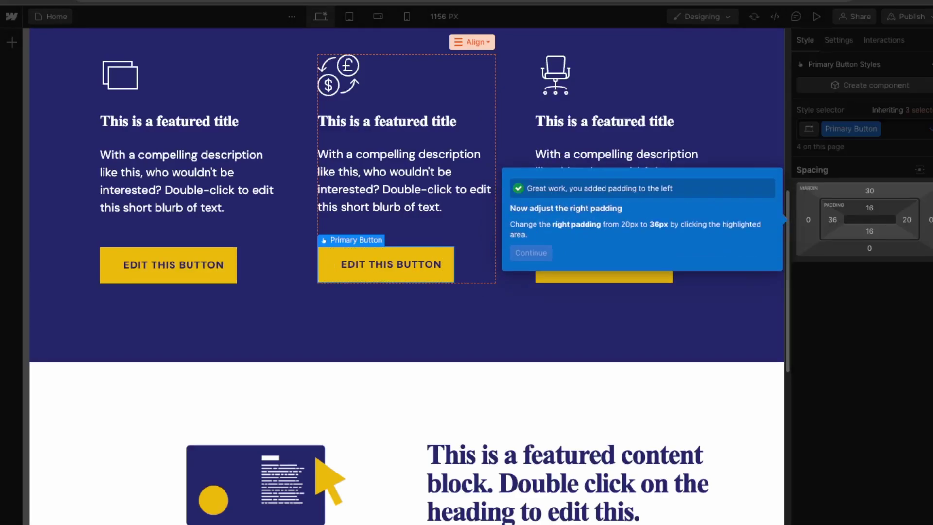
click(906, 219)
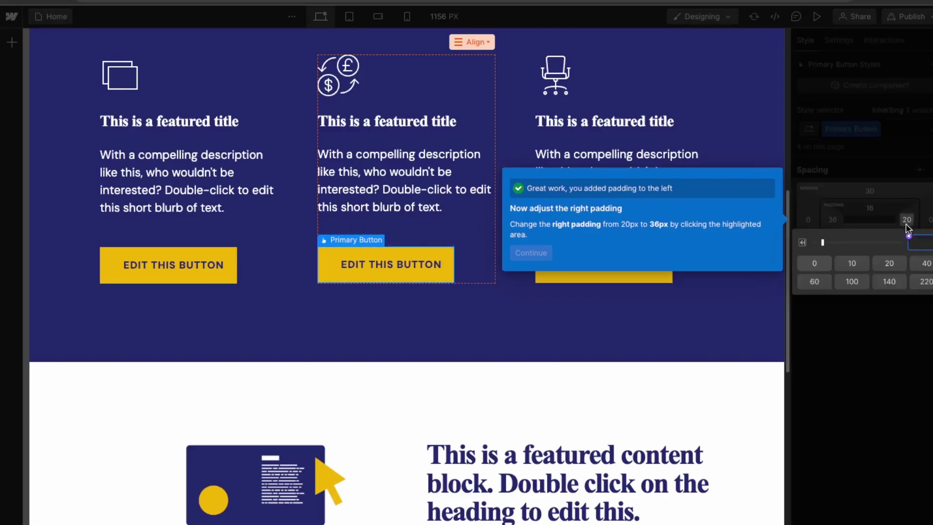
text(36)
key(Return)
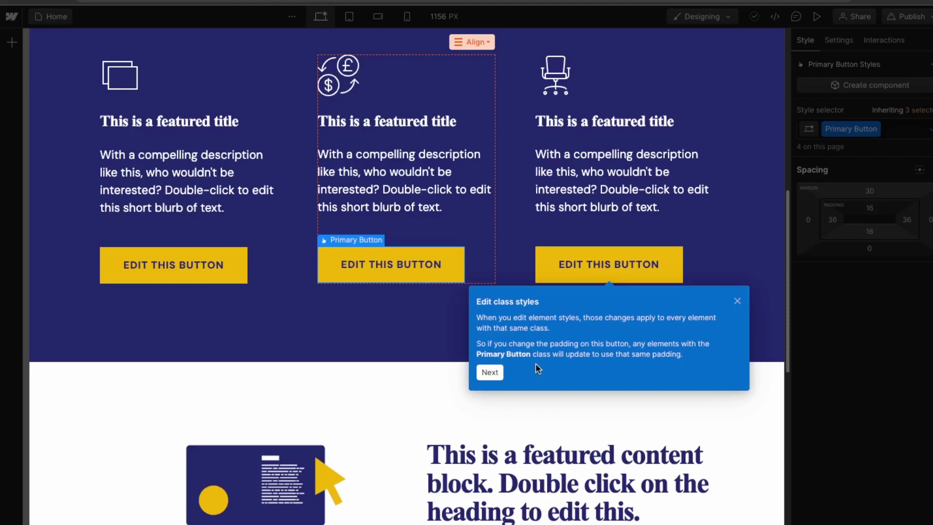
click(490, 372)
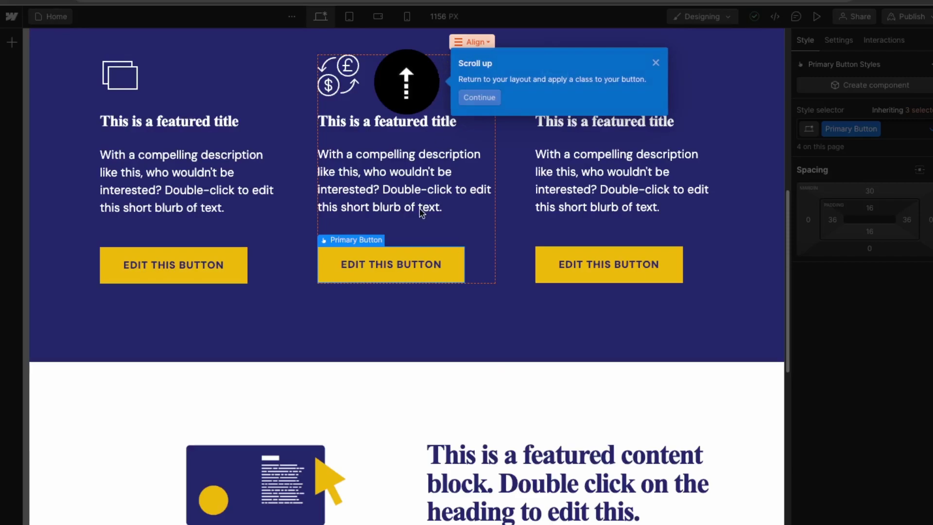
Step: Assign the Primary Button class to the hero button below the Heading
click(479, 98)
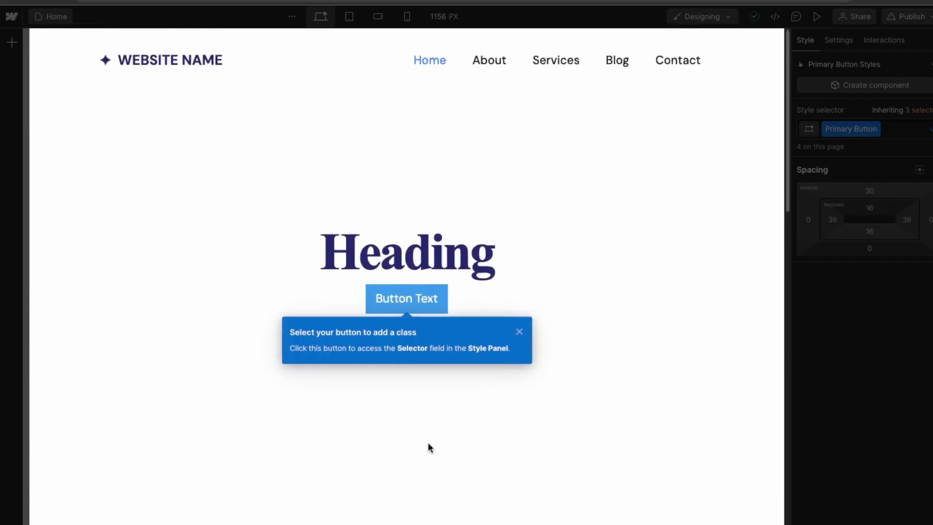
click(429, 298)
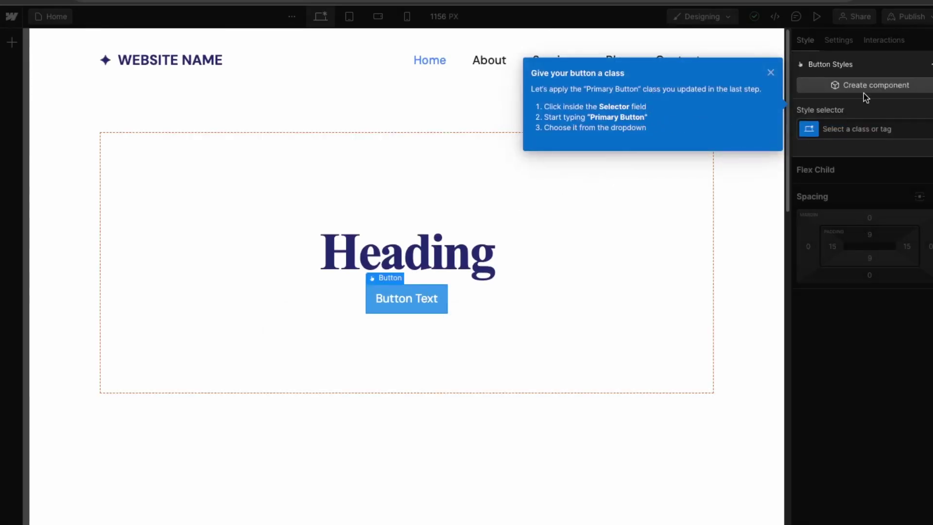
click(850, 129)
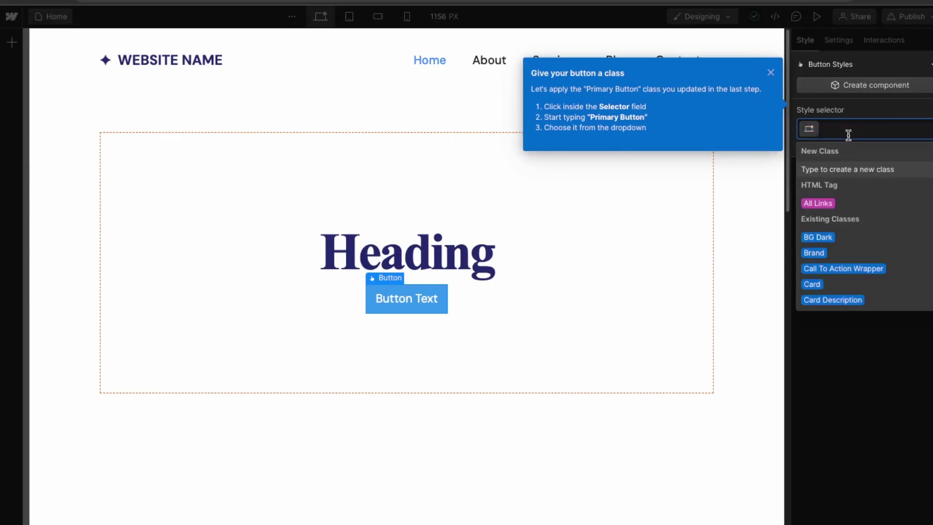
text(Pri)
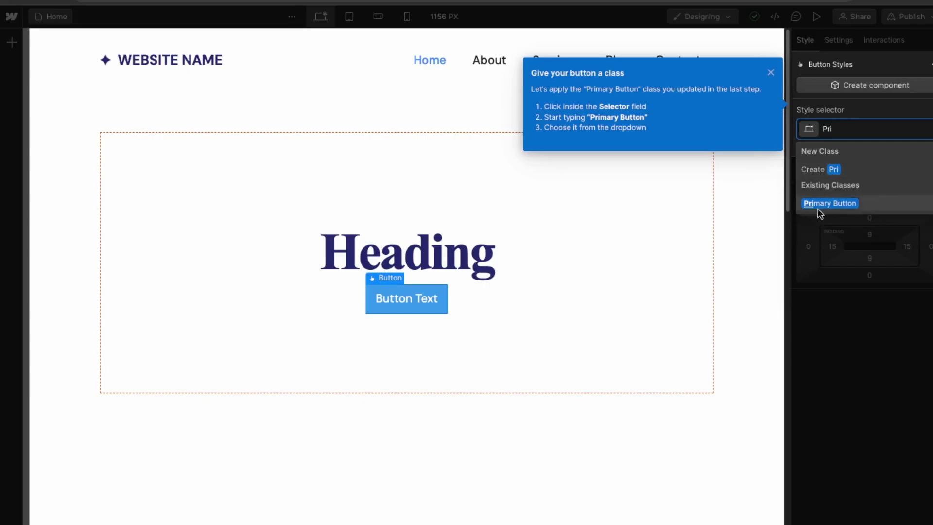
click(828, 204)
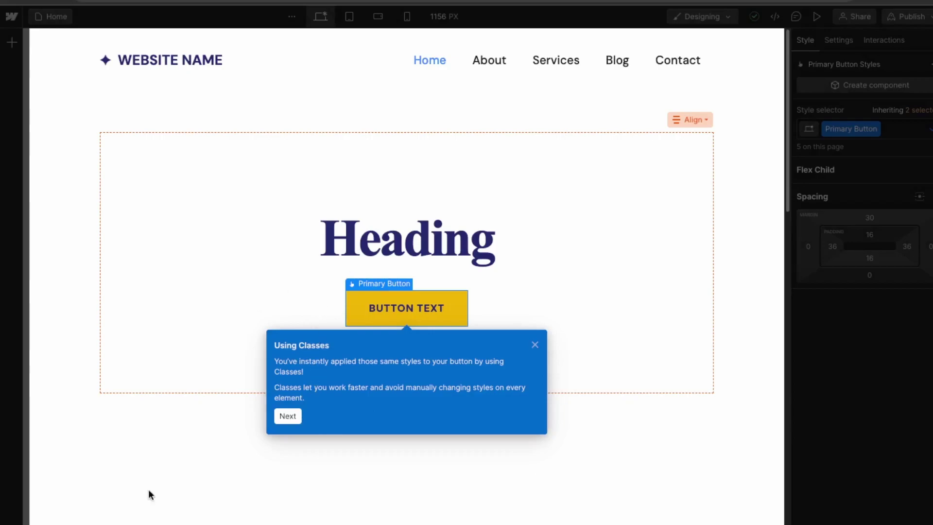
click(288, 416)
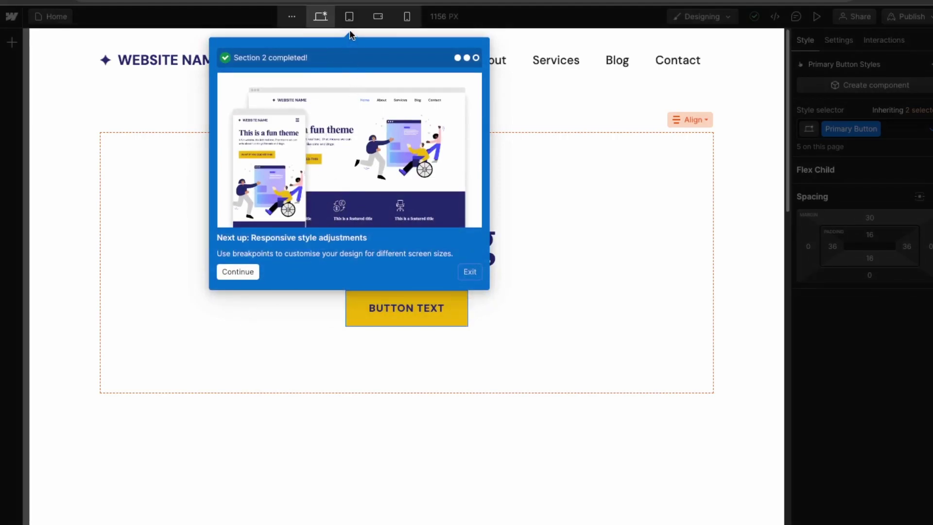
Step: Colour the hero Heading text yellow, #f1b522
click(254, 271)
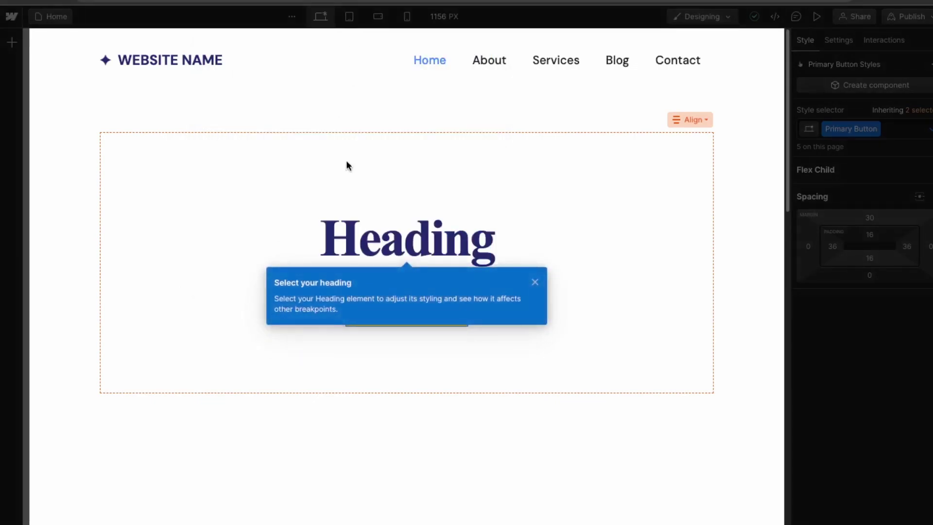
click(385, 242)
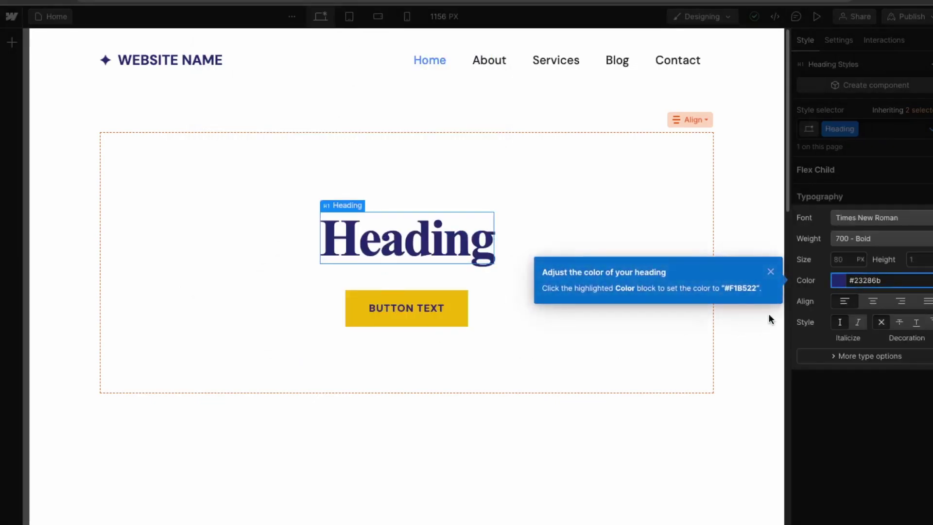
click(837, 281)
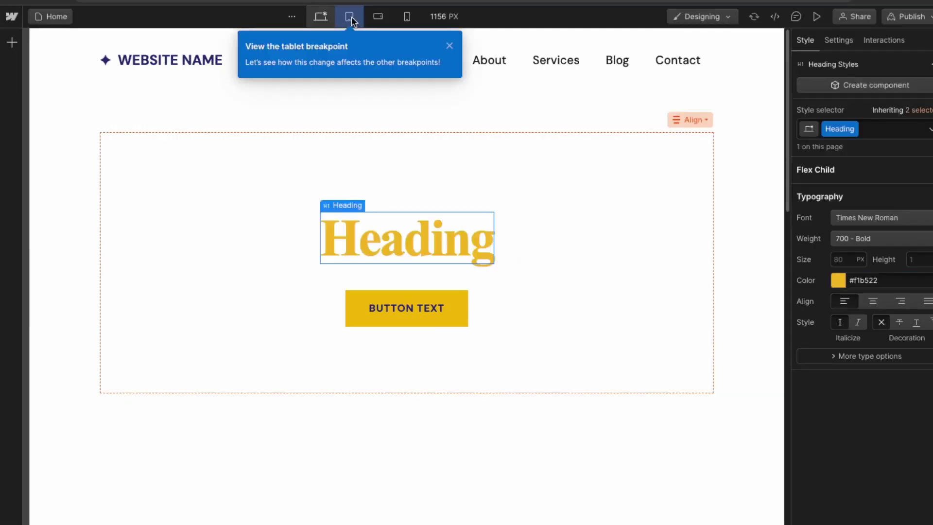
Step: At the 768px tablet breakpoint, reduce the Heading size from 80px to 55px
click(351, 17)
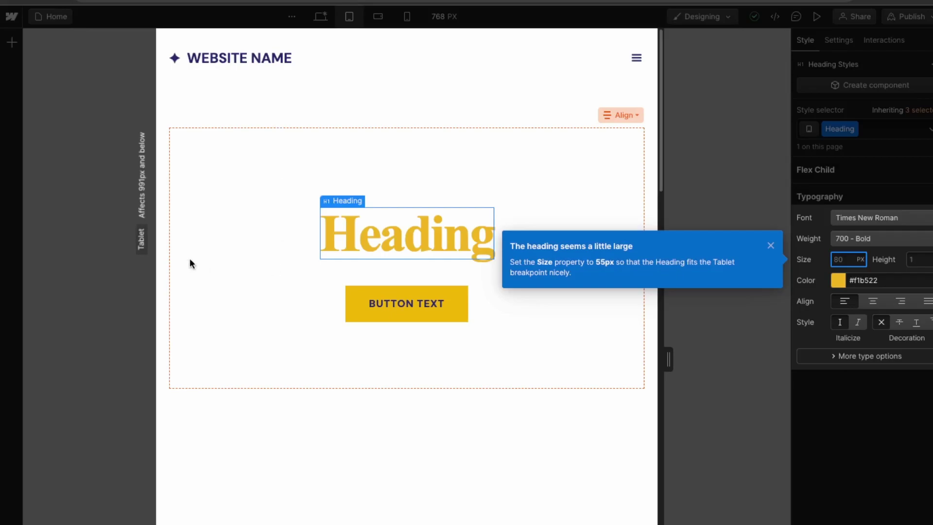
click(839, 259)
text(55)
key(Return)
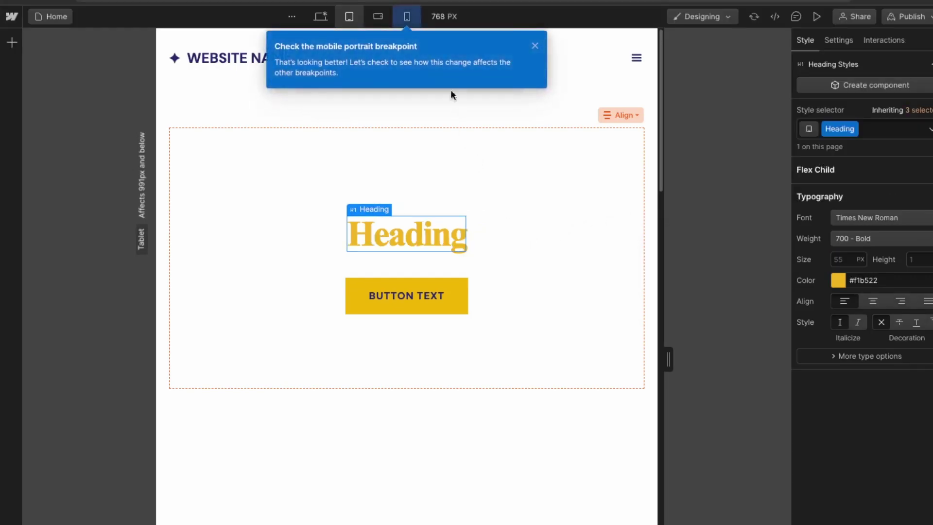
Step: Check the mobile portrait breakpoint, then return to the desktop view with the 80px heading
click(408, 17)
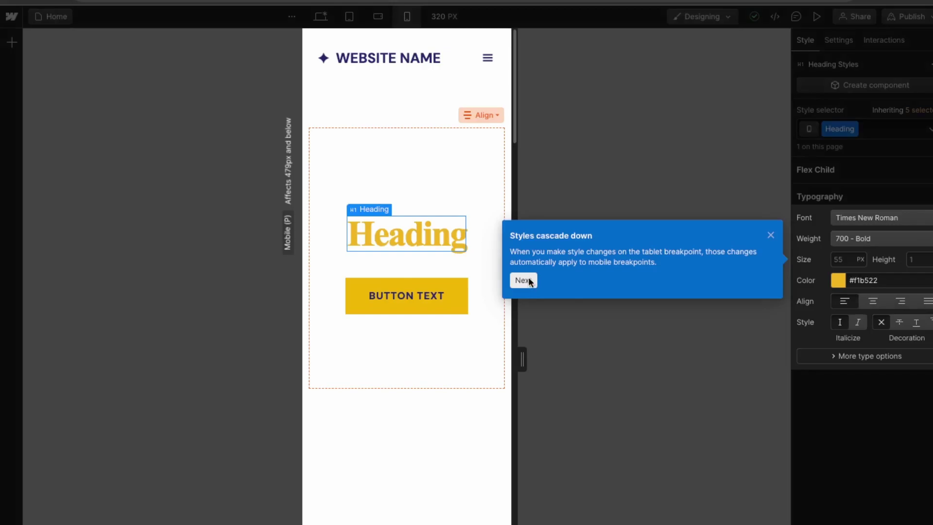
click(527, 286)
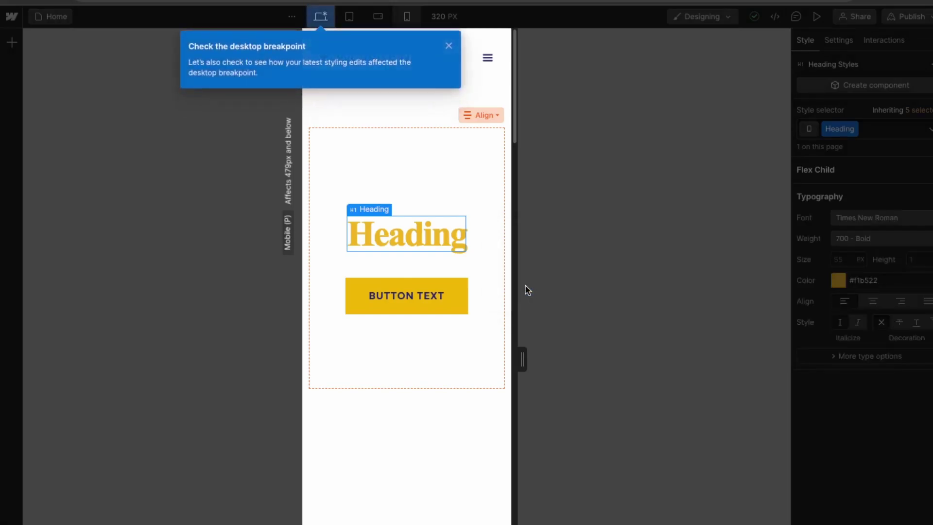
click(330, 20)
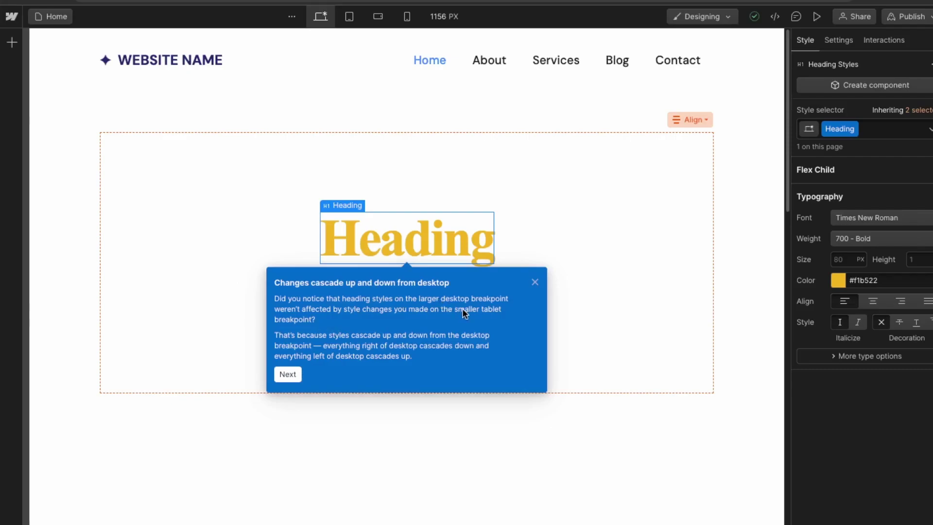
click(290, 375)
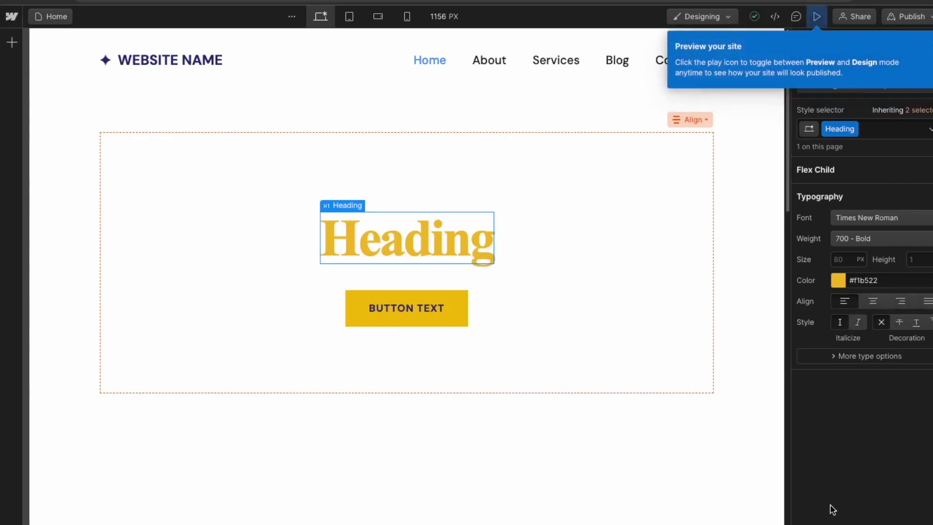
Step: Preview the site, scroll through the mobile preview, and complete the responsive-design walkthrough
click(818, 15)
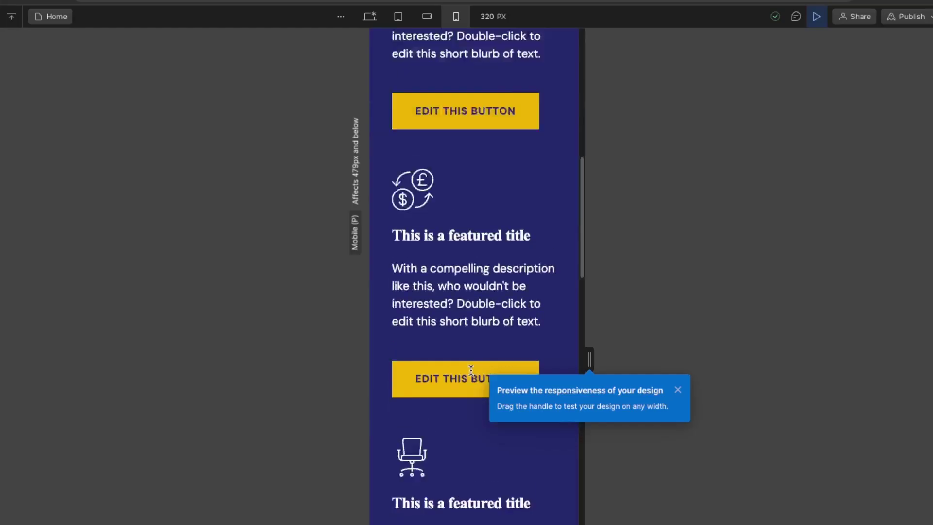
scroll(471, 374, up, 15)
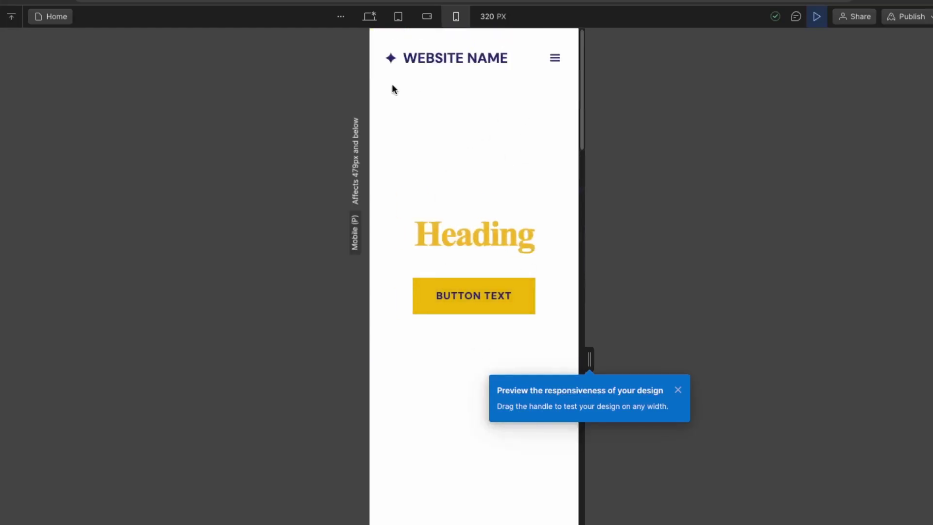
scroll(380, 311, down, 10)
scroll(381, 315, up, 6)
scroll(488, 390, up, 5)
scroll(377, 325, down, 15)
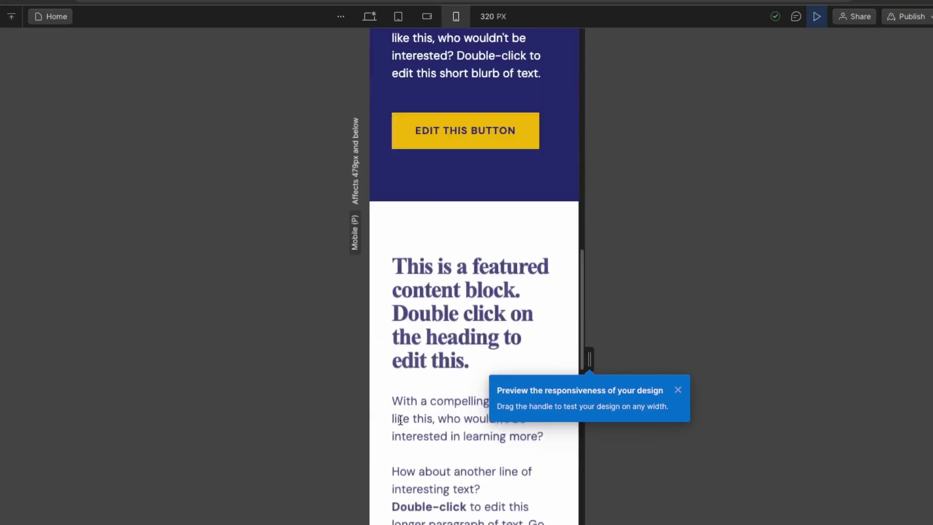
scroll(399, 418, down, 10)
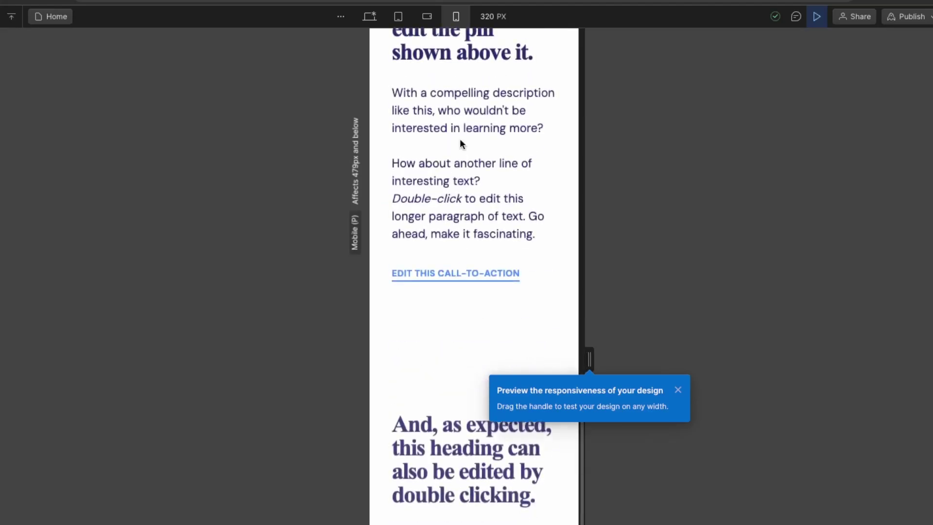
scroll(461, 273, down, 5)
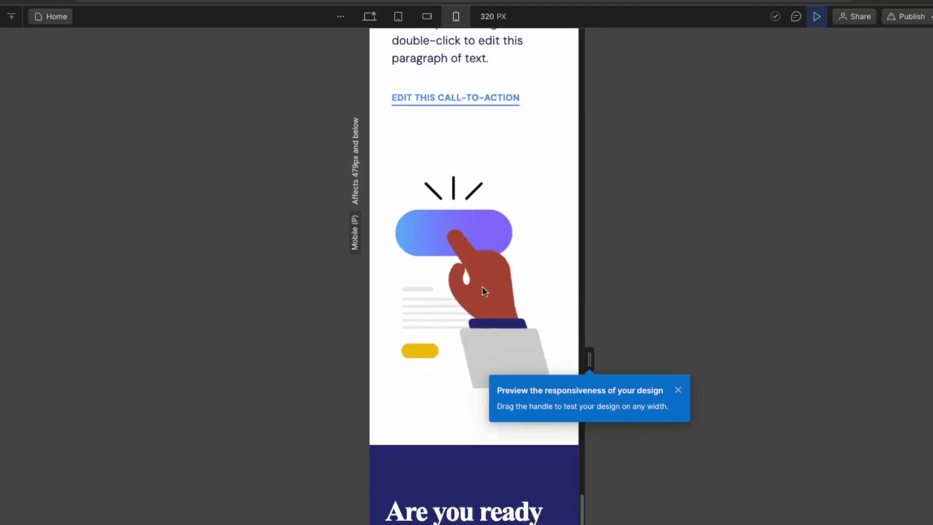
scroll(484, 291, down, 5)
scroll(418, 327, down, 5)
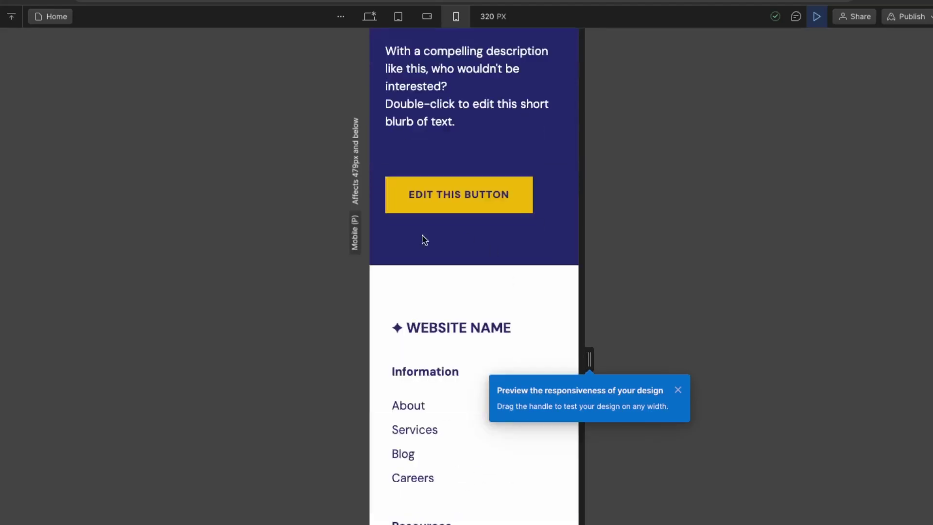
click(461, 186)
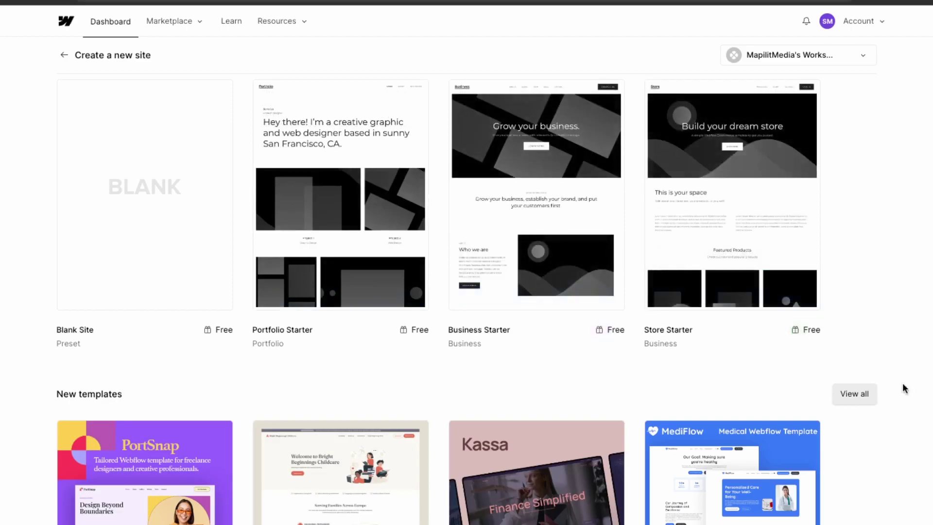
Step: Browse the New and Free template cards, including Business Starter, on Create a new site
mouse_move(544, 239)
mouse_move(212, 358)
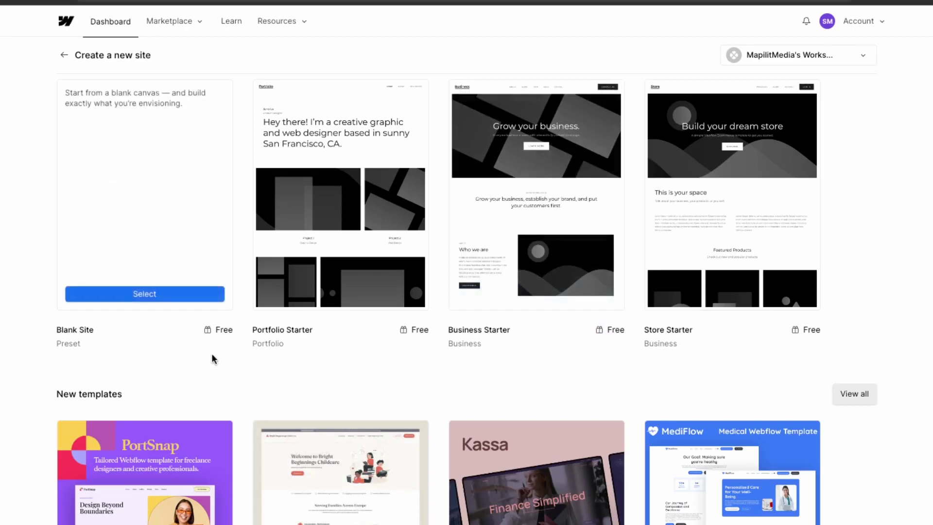
mouse_move(350, 196)
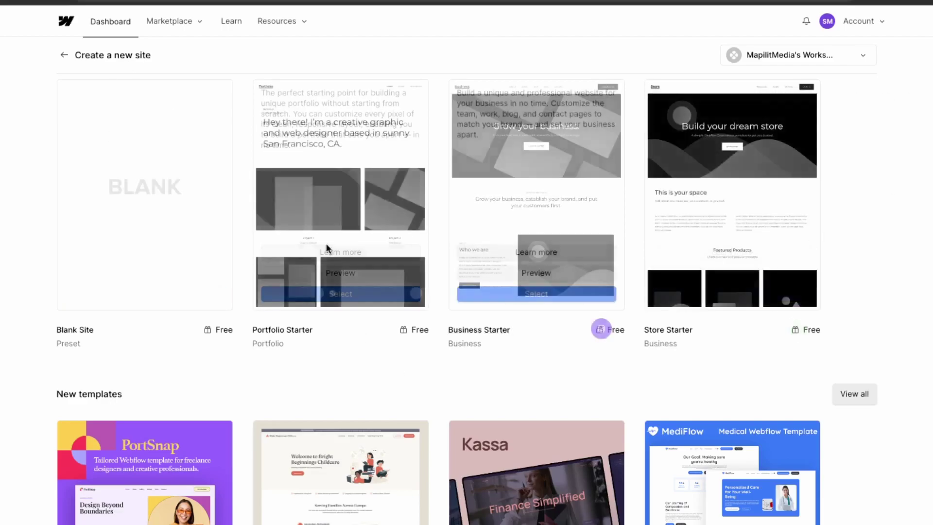
scroll(632, 340, down, 8)
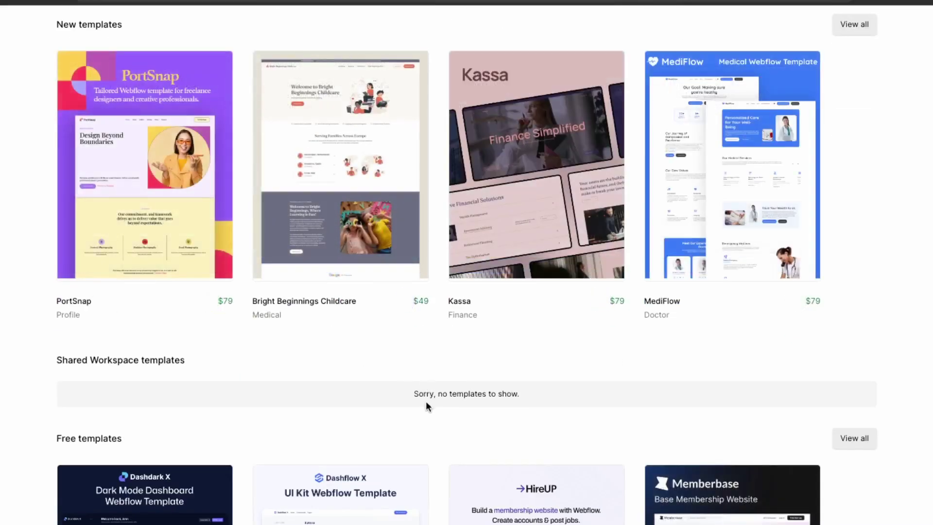
scroll(426, 403, down, 2)
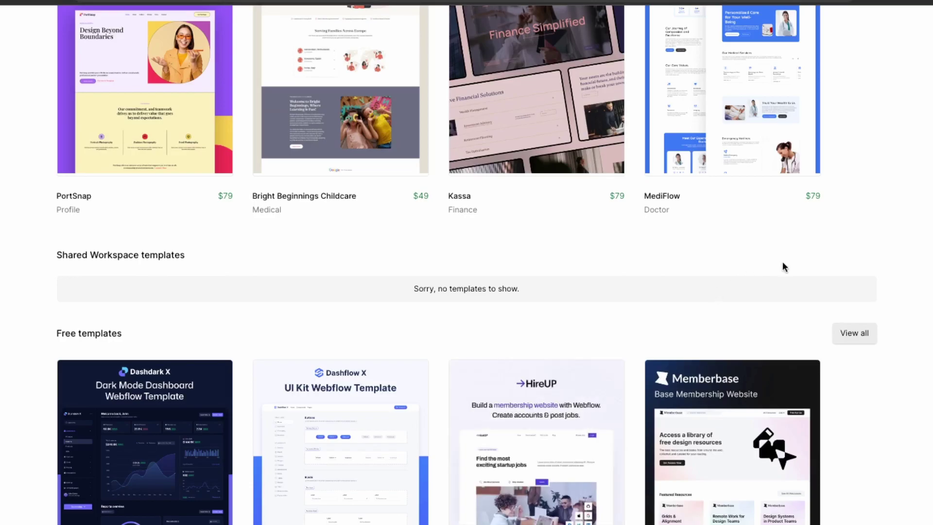
scroll(277, 507, down, 7)
scroll(282, 513, up, 17)
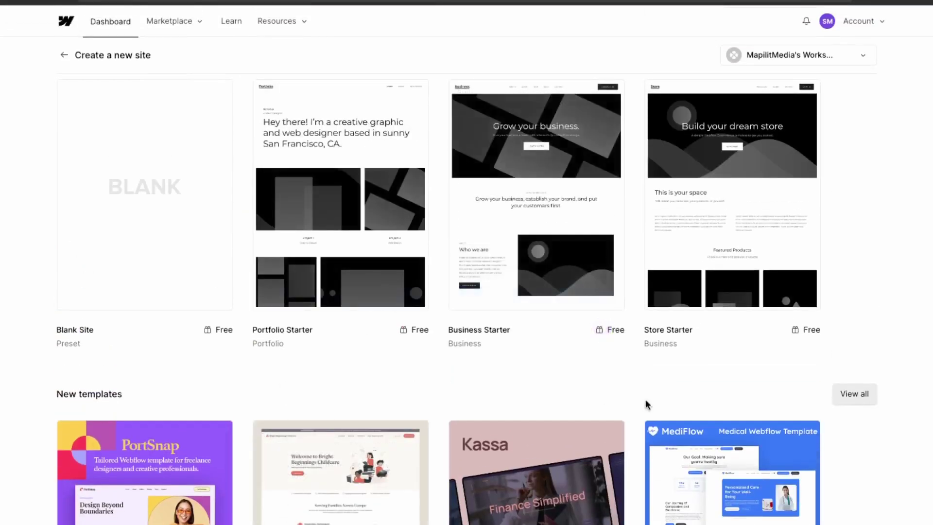
Step: Start a new site from Business Starter and select the default site name for replacing
mouse_move(610, 356)
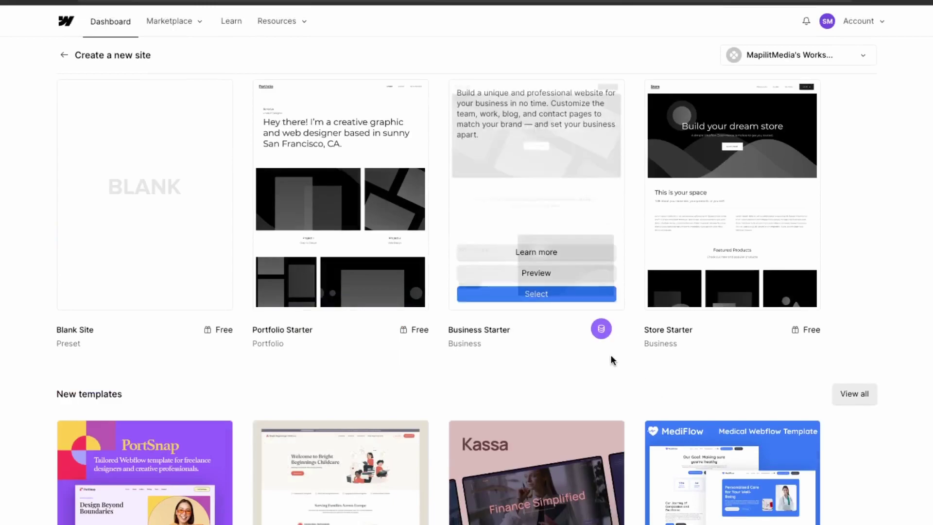
click(539, 294)
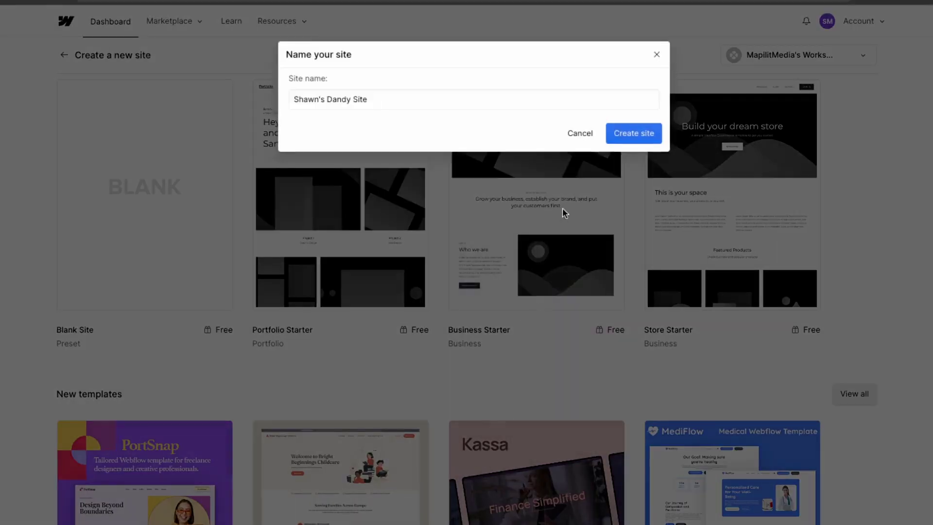
triple_click(381, 93)
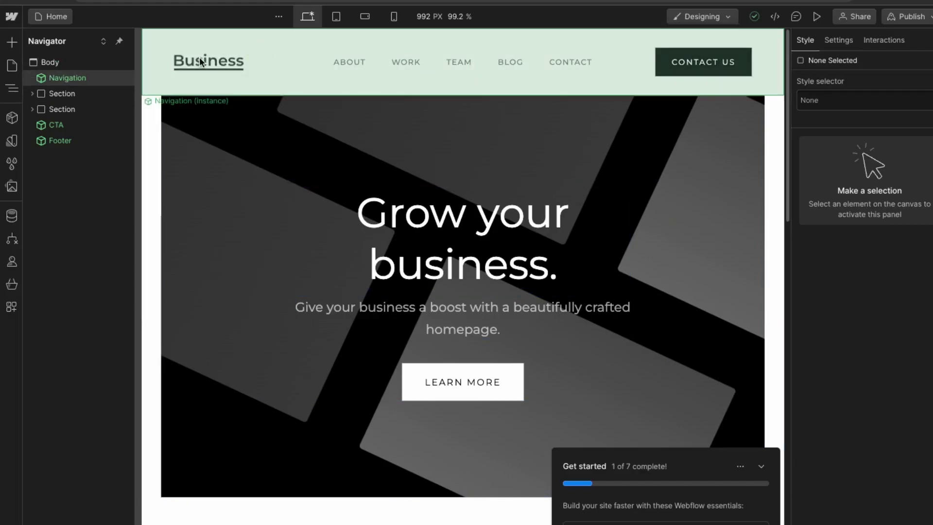
Step: Replace the navigation's Business text logo with the uploaded logo.jpeg image
click(227, 59)
double_click(226, 60)
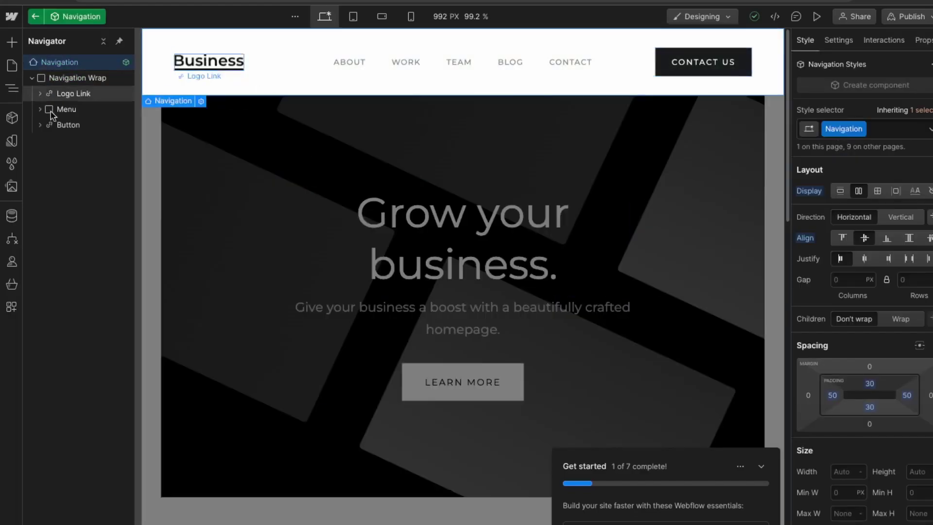
click(78, 92)
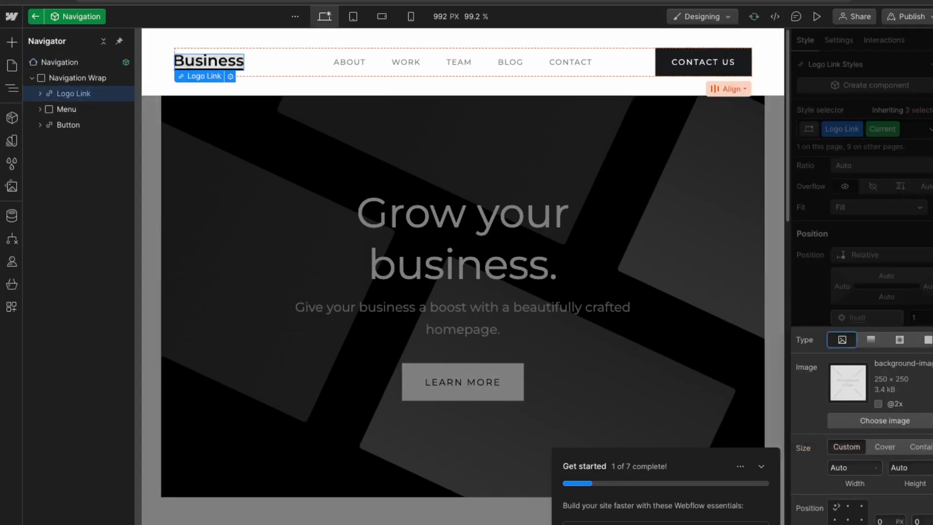
click(877, 420)
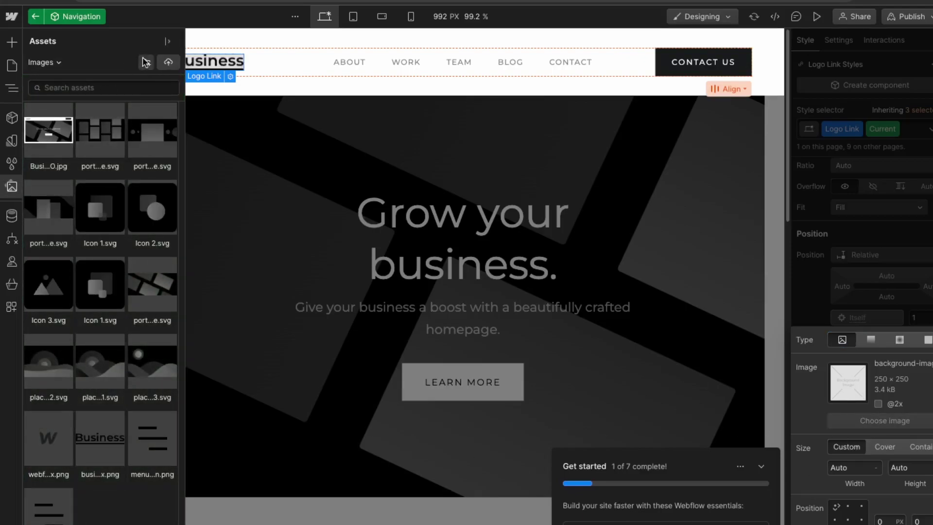
click(168, 63)
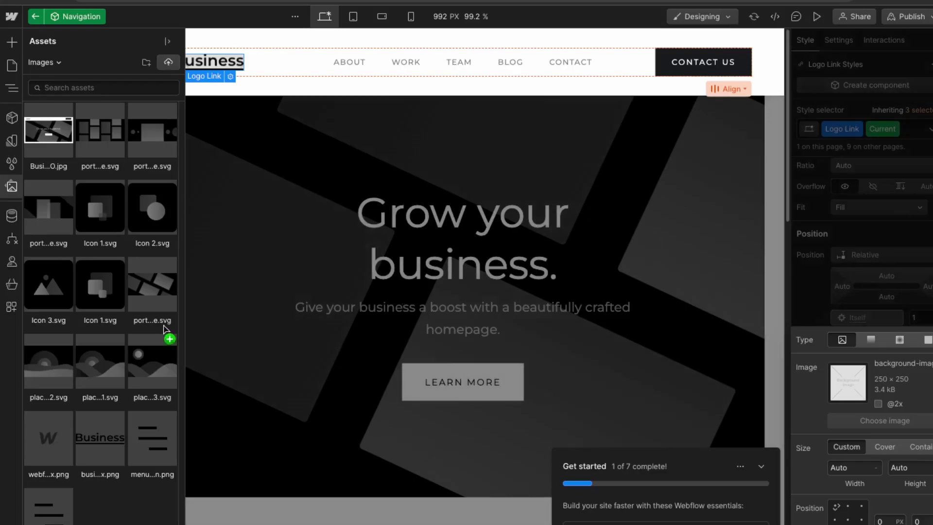
drag(145, 337, 104, 476)
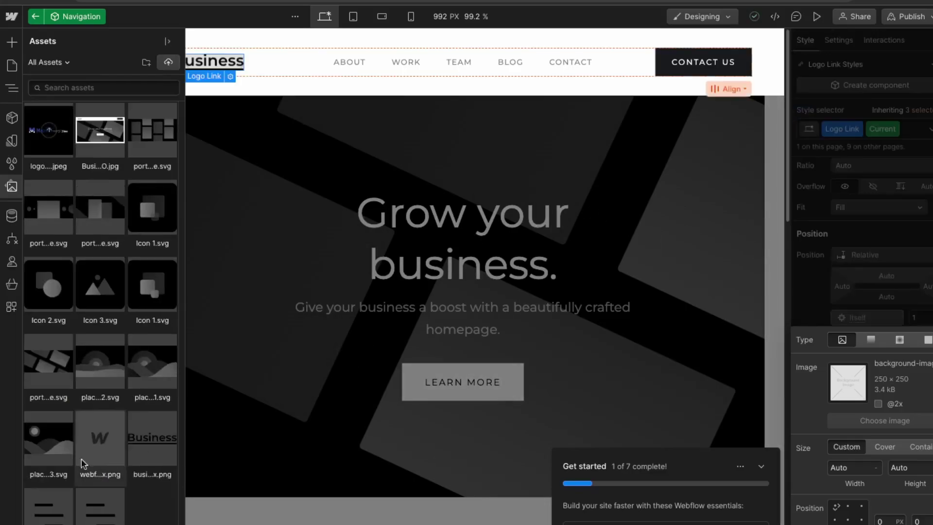
click(38, 136)
click(12, 88)
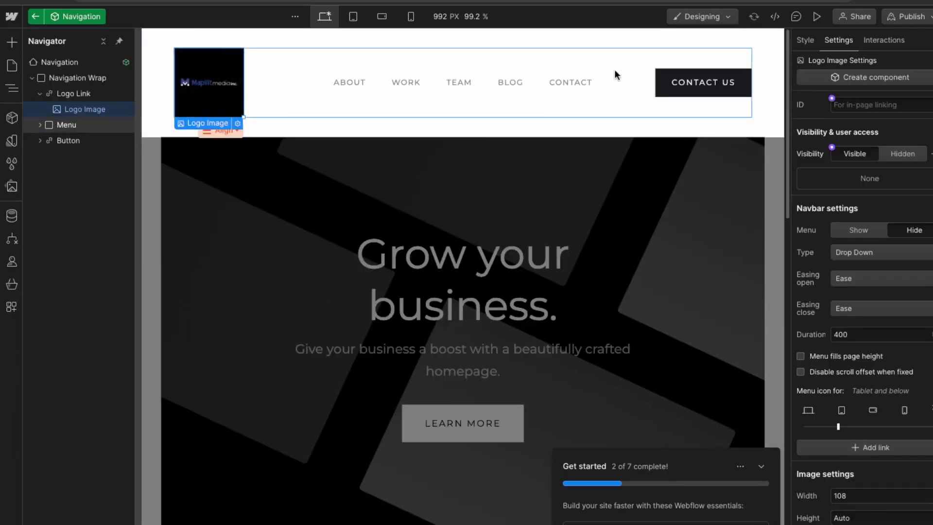
key(ctrl+Up)
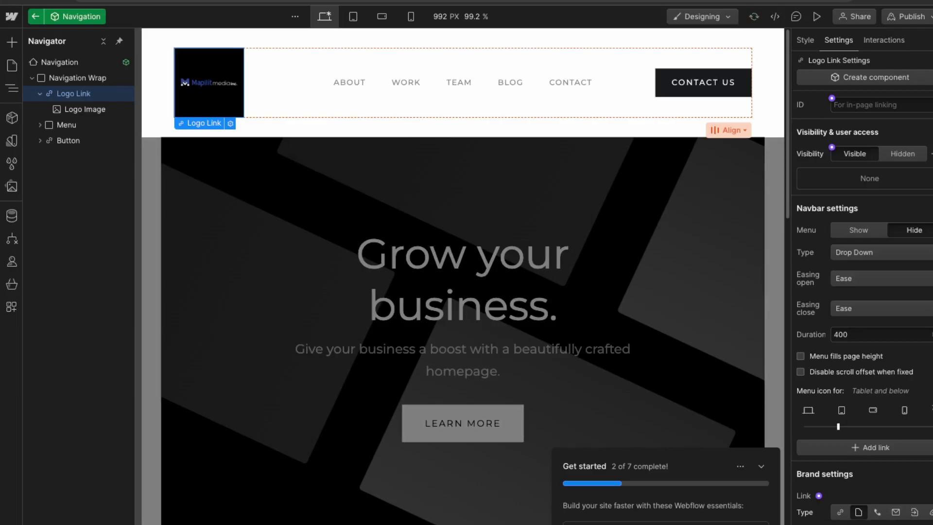
Step: Check the linked pages of the About, Work, Team, Blog and Contact links, then select CONTACT US
click(356, 81)
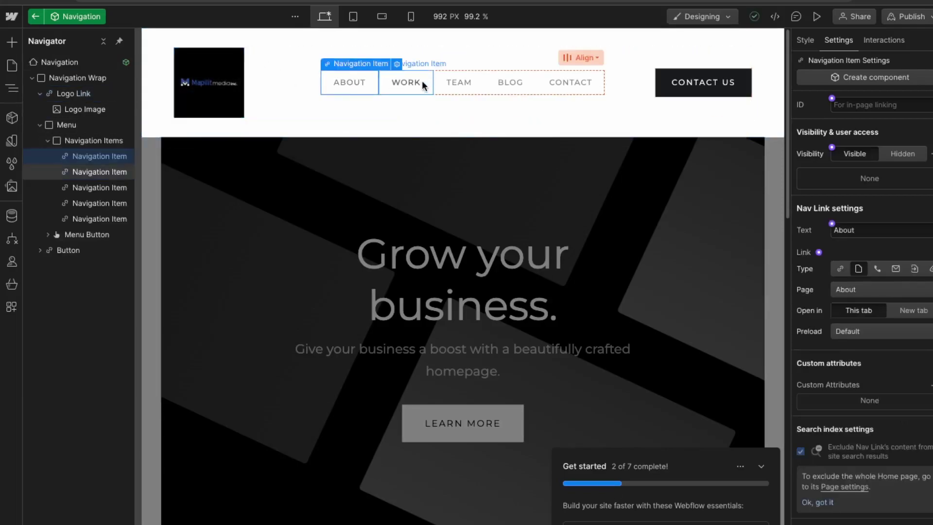
click(422, 81)
click(350, 82)
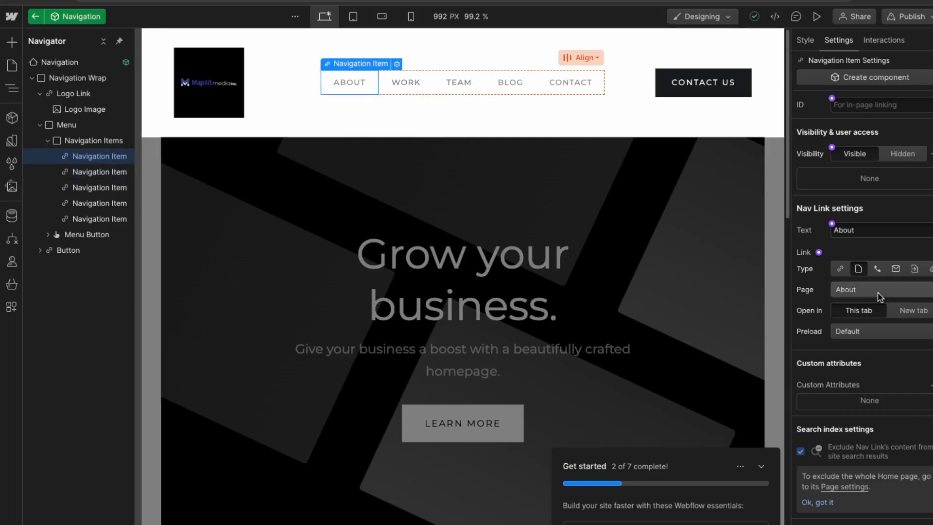
click(422, 83)
click(461, 83)
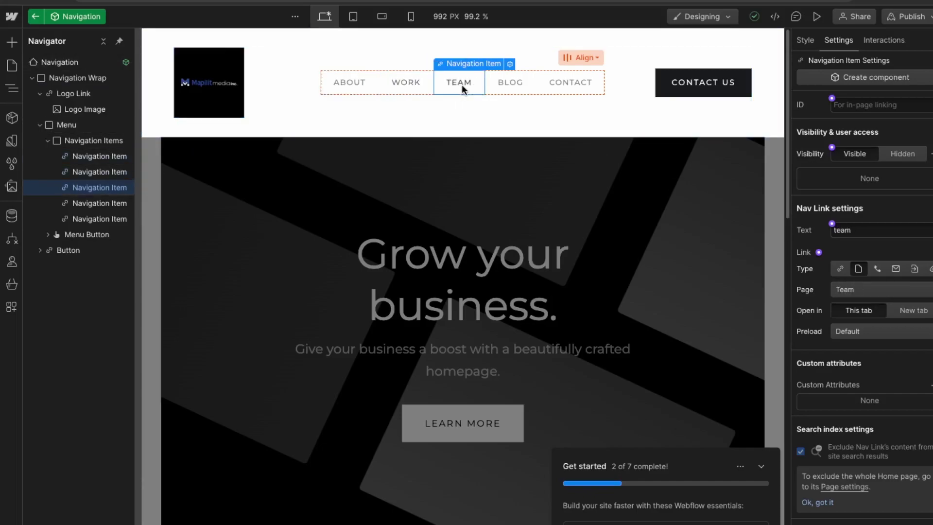
click(506, 81)
click(562, 86)
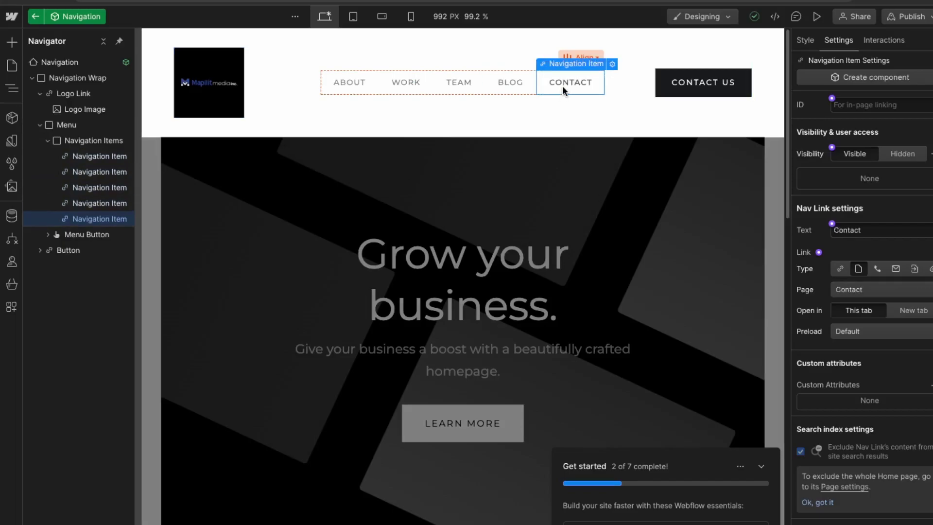
click(354, 78)
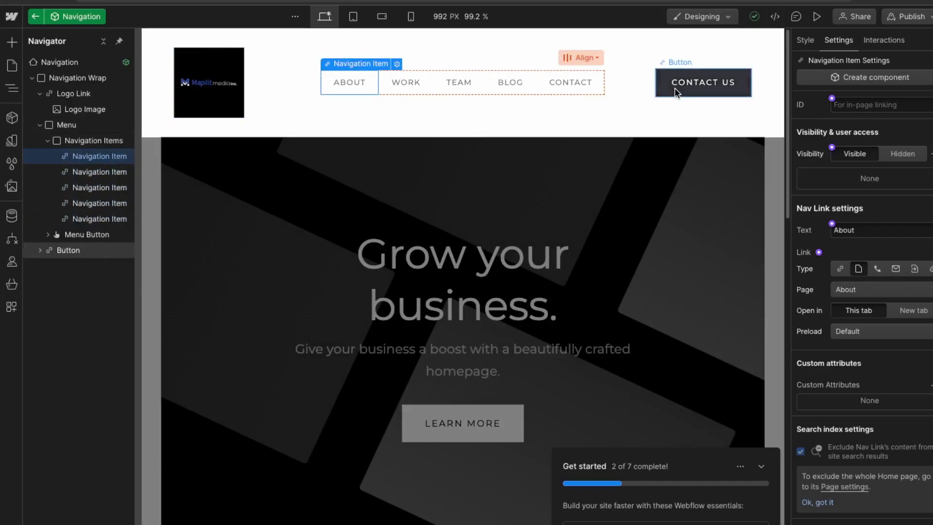
click(675, 92)
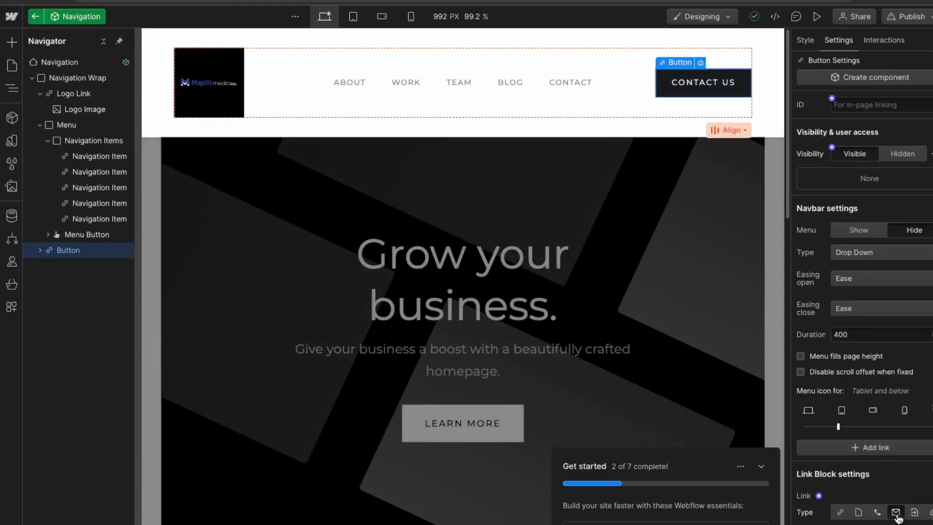
Step: Try the email and phone link types on the CONTACT US button, then view its styles
click(896, 512)
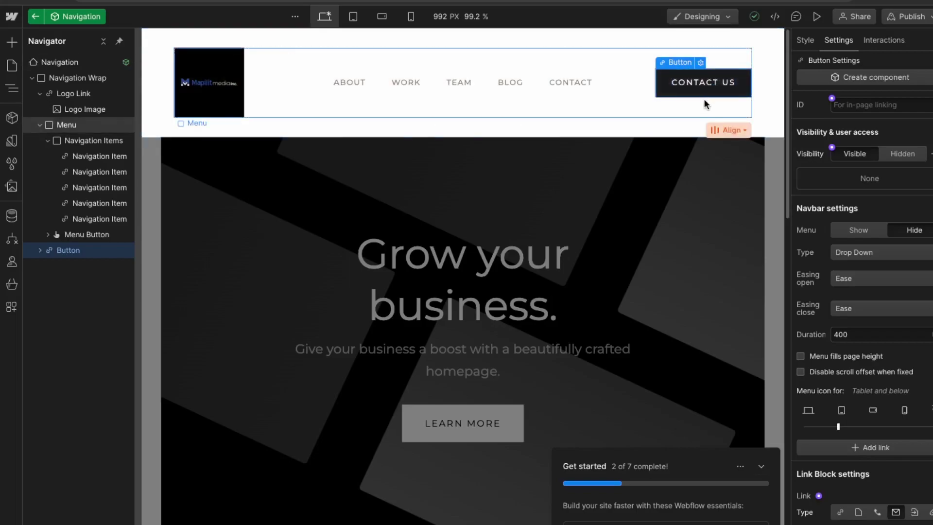
click(876, 512)
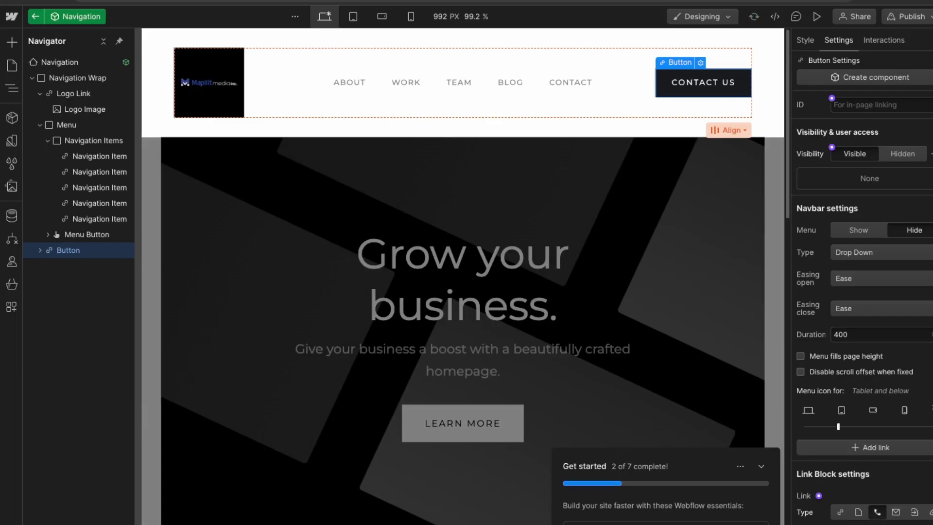
key(s)
Step: Change the button label to 'CALL US FOR A QUOTE'
click(714, 83)
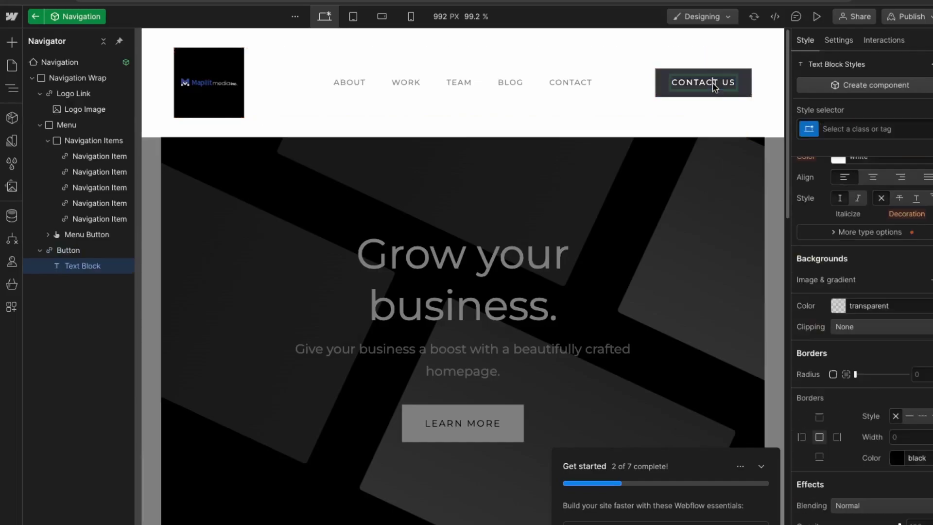
double_click(717, 85)
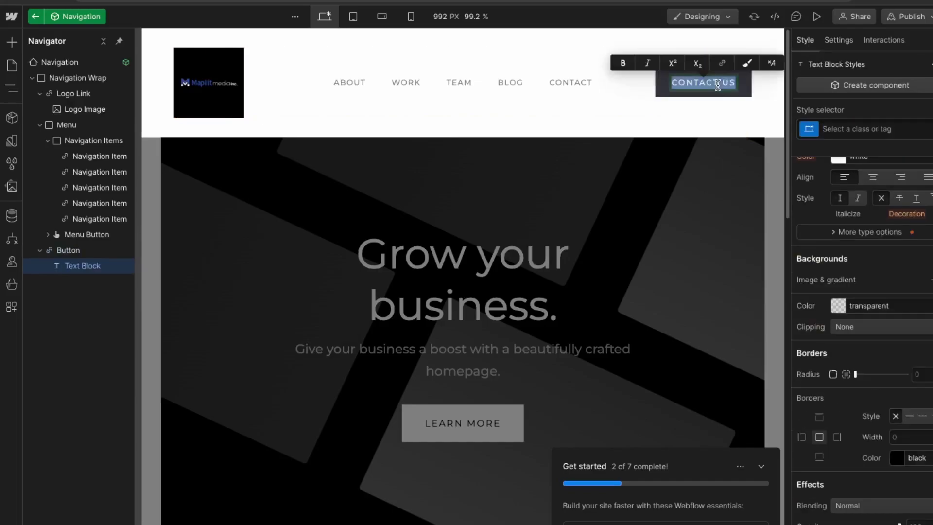
key(BackSpace)
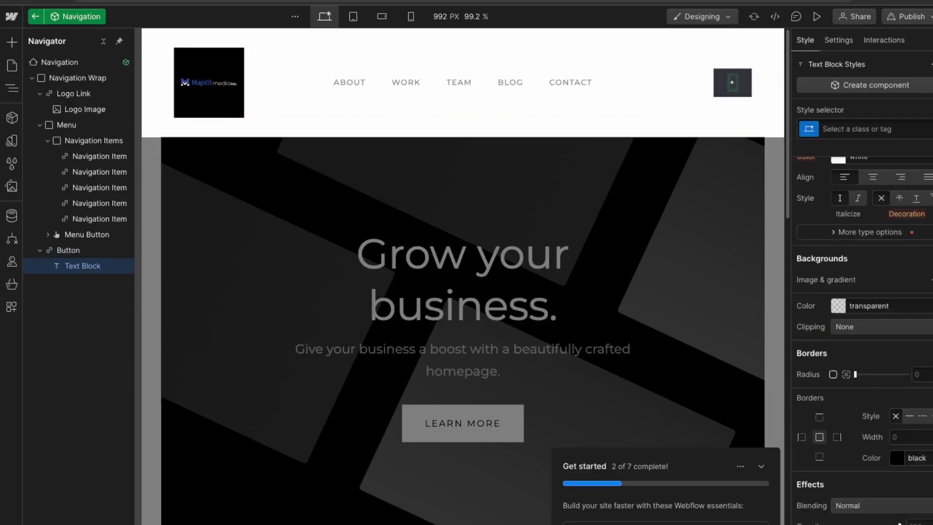
text(CALL US)
key(Return)
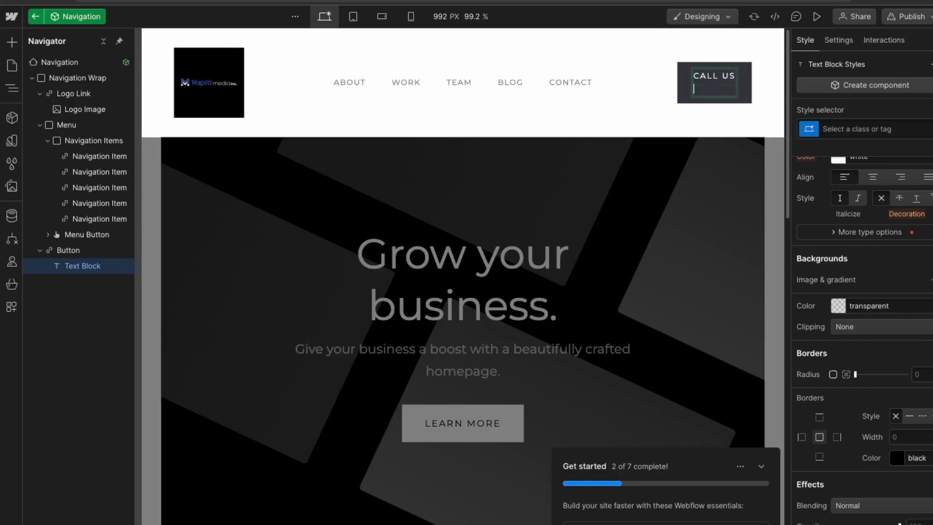
key(BackSpace)
text(FOR AN)
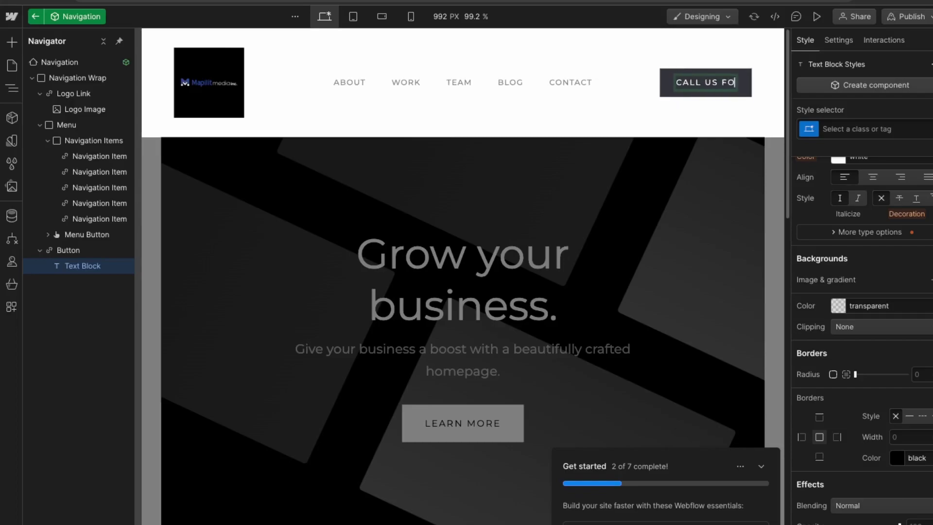
key(BackSpace)
text(QUOTE)
key(Escape)
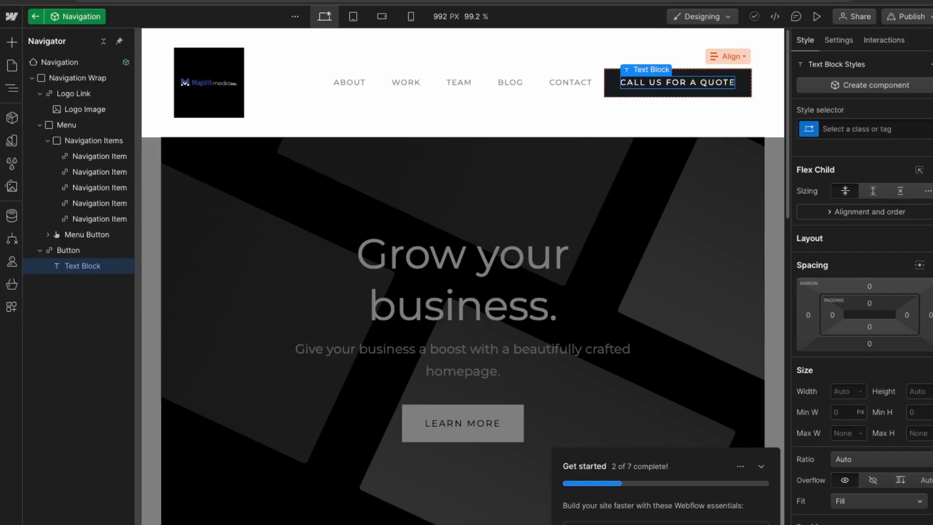
Step: Select the call-to-action button, then the whole Navigation component in the layers
click(746, 94)
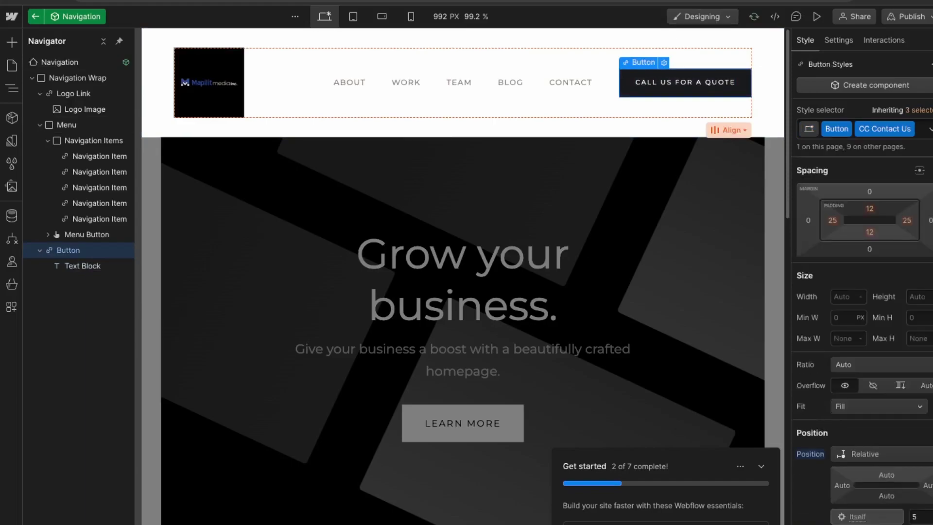
click(33, 78)
click(32, 77)
click(54, 61)
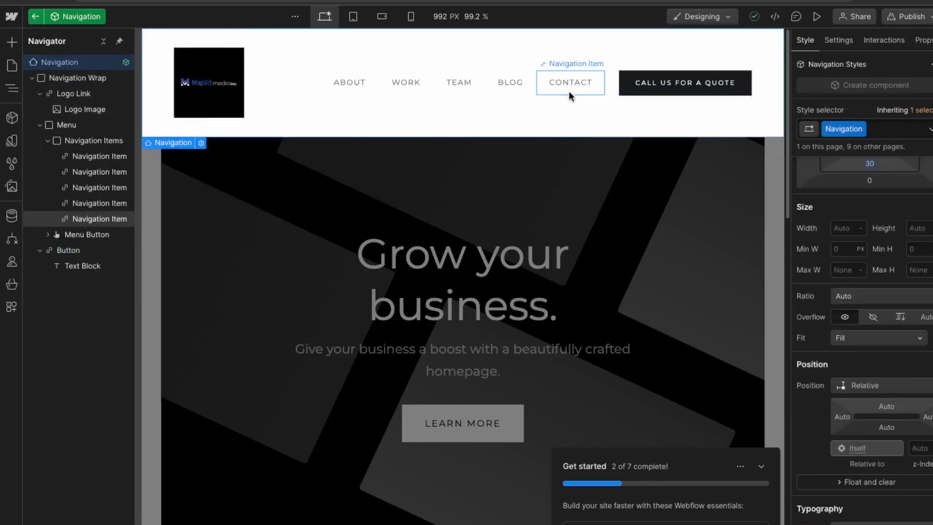
Step: Leave Navigation editing and select the first section of the Home page
click(35, 16)
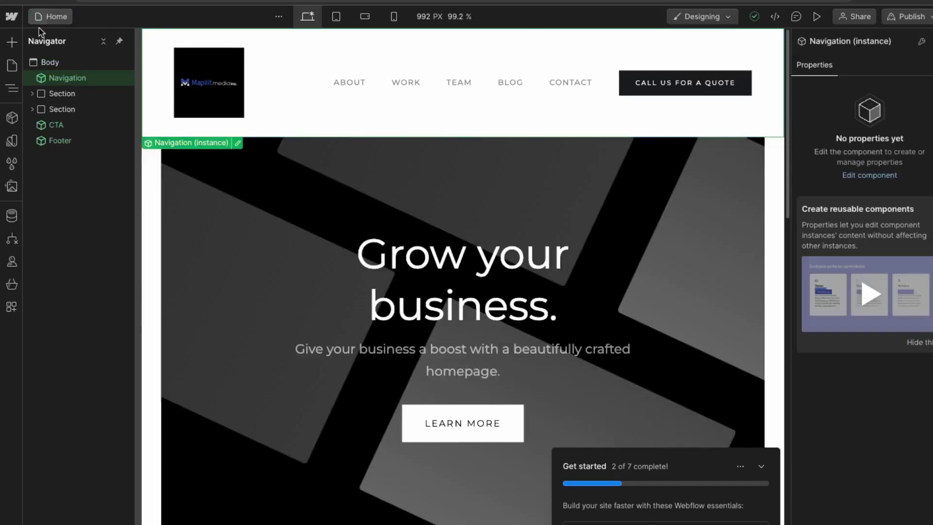
click(54, 95)
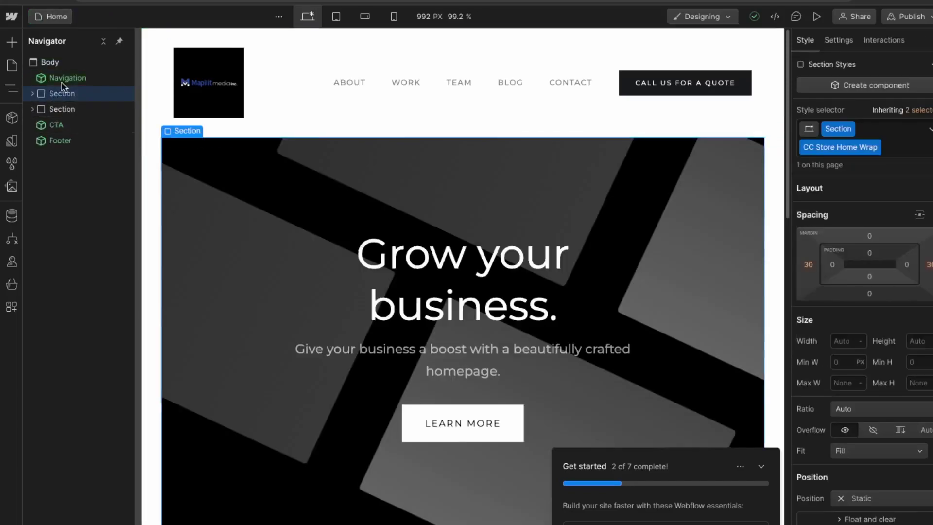
scroll(312, 327, down, 2)
scroll(538, 277, up, 2)
Step: Upload the Toronto City Hall night photo as the Intro Header background image
click(213, 223)
scroll(892, 449, down, 5)
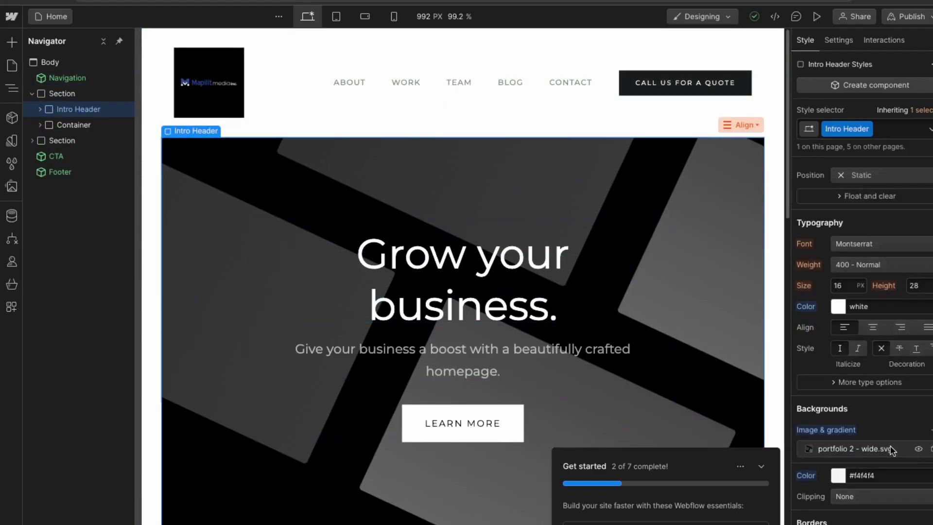
click(892, 450)
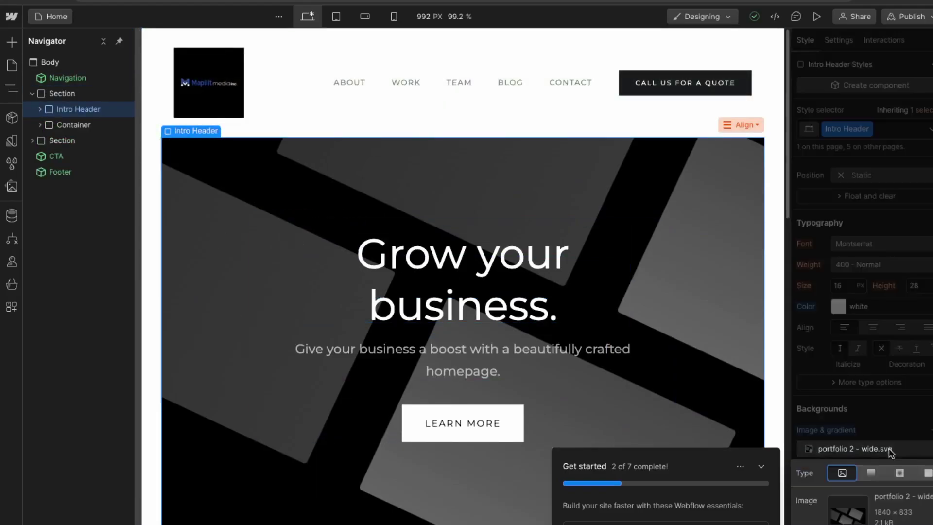
click(848, 510)
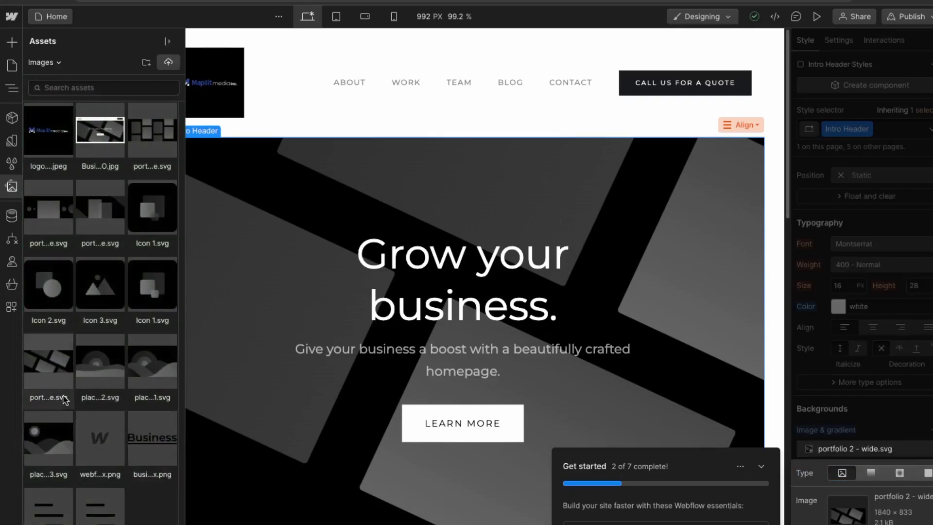
drag(180, 374, 102, 375)
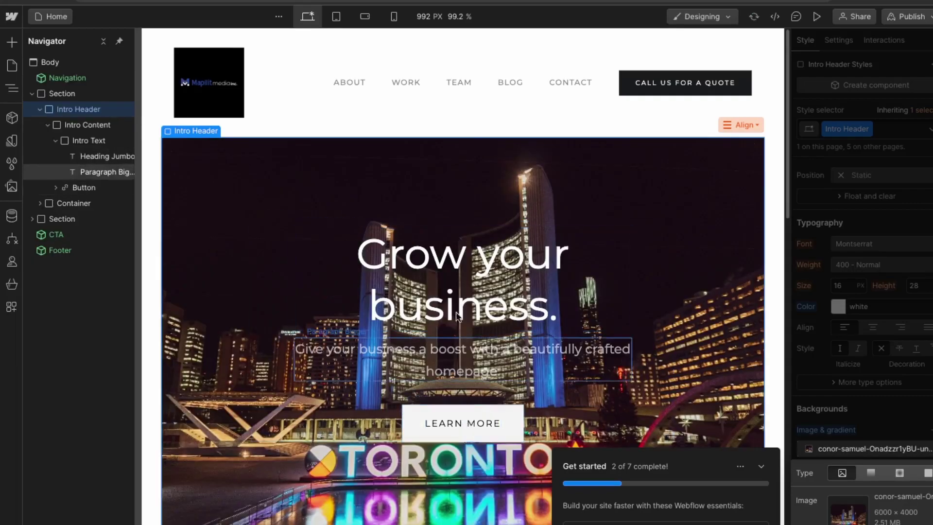
Step: Change the hero heading from 'Grow your business.' to 'Toronto Web Design'
click(454, 280)
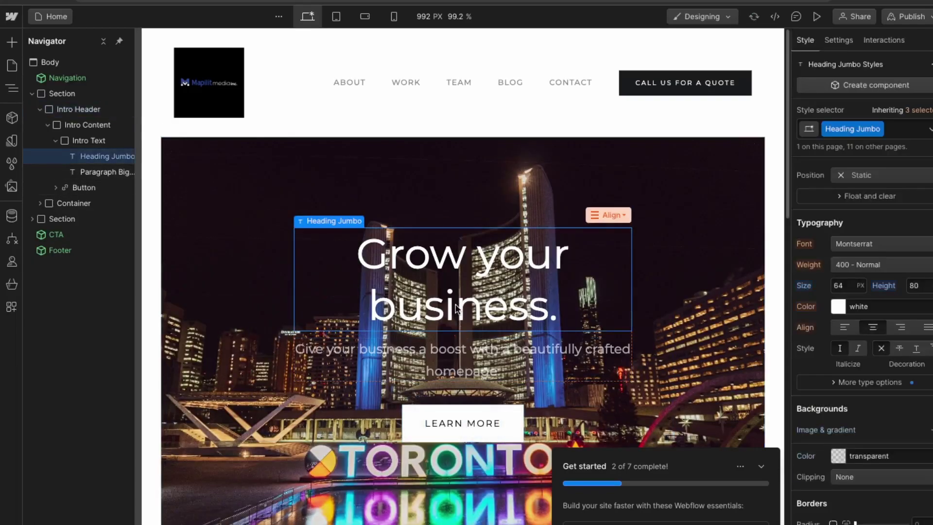
double_click(453, 271)
text(TORONTO)
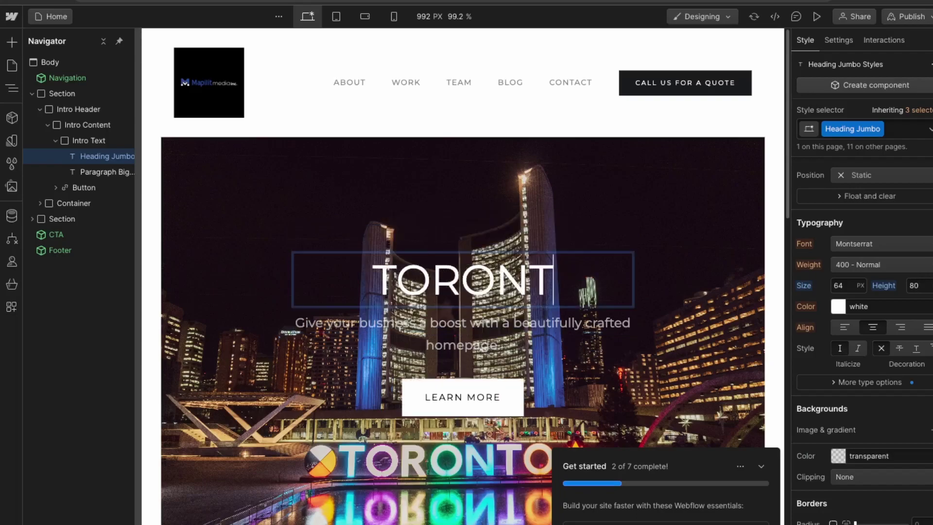
key(BackSpace)
key(BackSpace)
key(BackSpace)
key(BackSpace)
key(BackSpace)
key(BackSpace)
key(BackSpace)
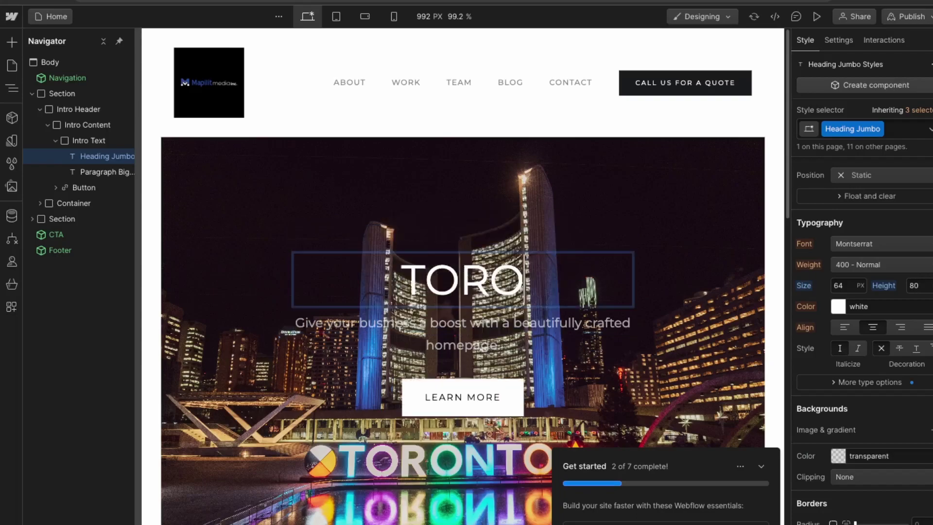
text(Toronto Web Design)
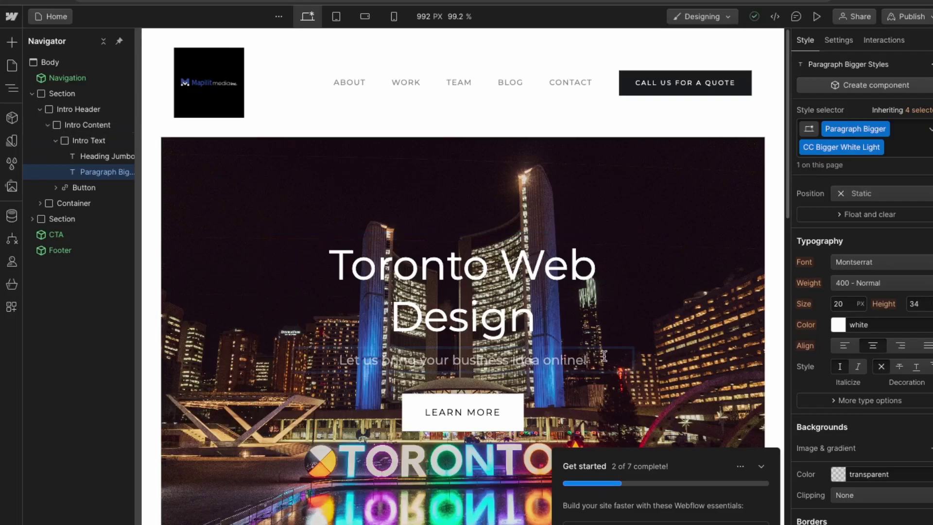
Step: Set the subtext to 'Let us bring your business idea online!' and inspect its text colour
drag(585, 354, 338, 362)
key(Escape)
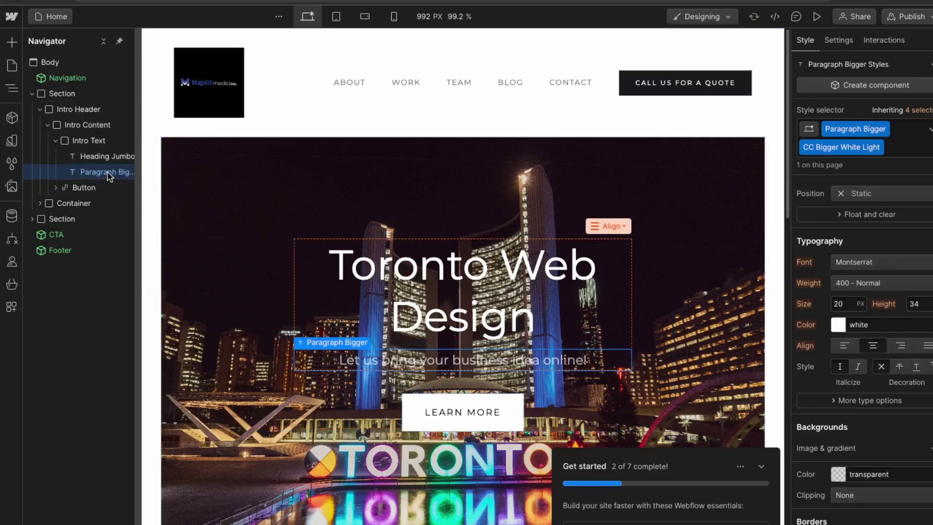
click(838, 325)
scroll(864, 455, down, 4)
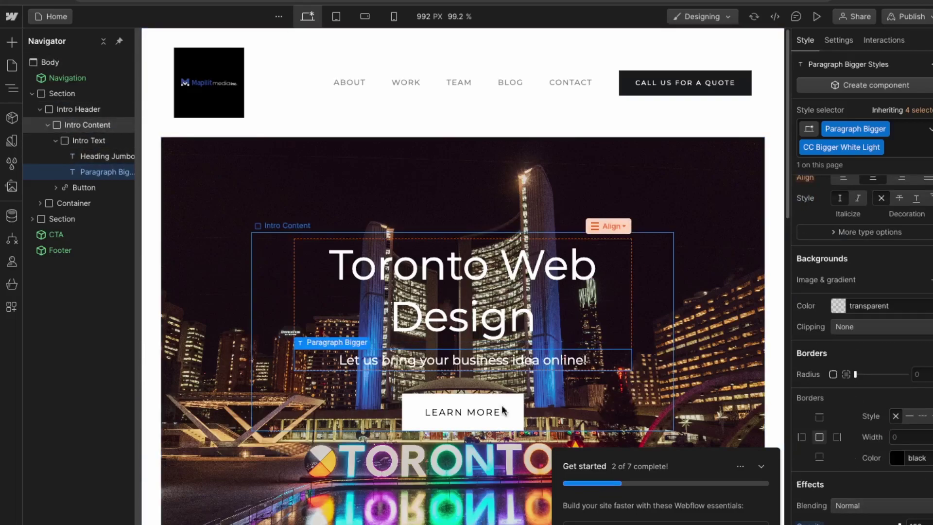
Step: Change the hero button text from LEARN MORE to 'CONTACT US'
double_click(451, 412)
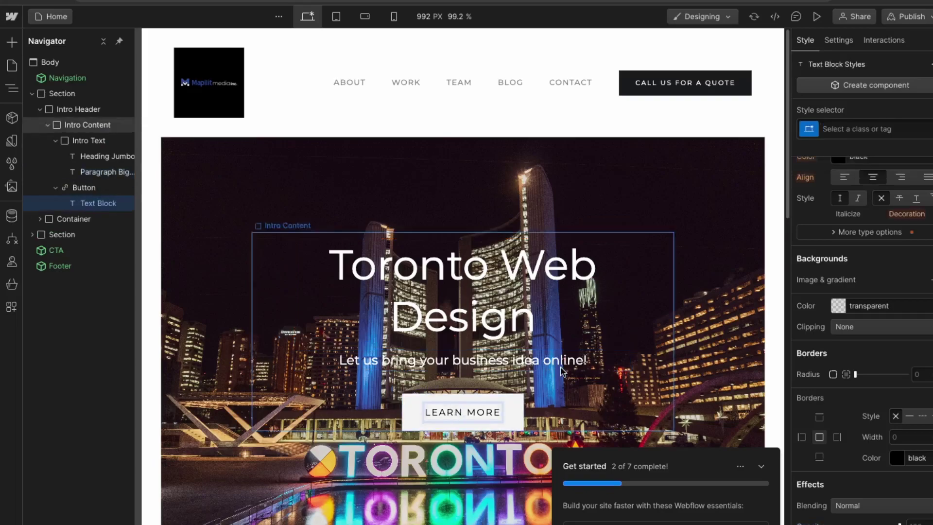
key(ctrl+a)
text(CON)
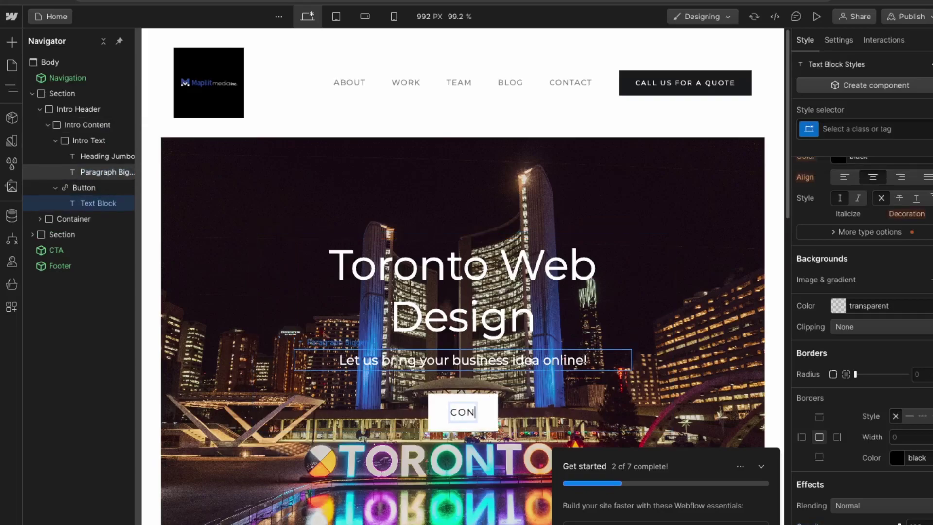
text(TACT US)
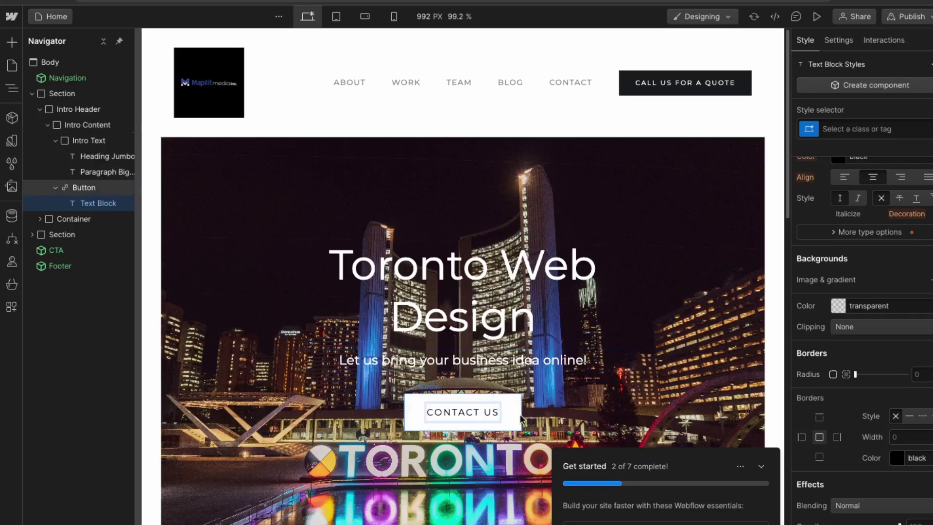
Step: Give the hero button a #0b79ab background sampled from the photo with the eyedropper
click(516, 421)
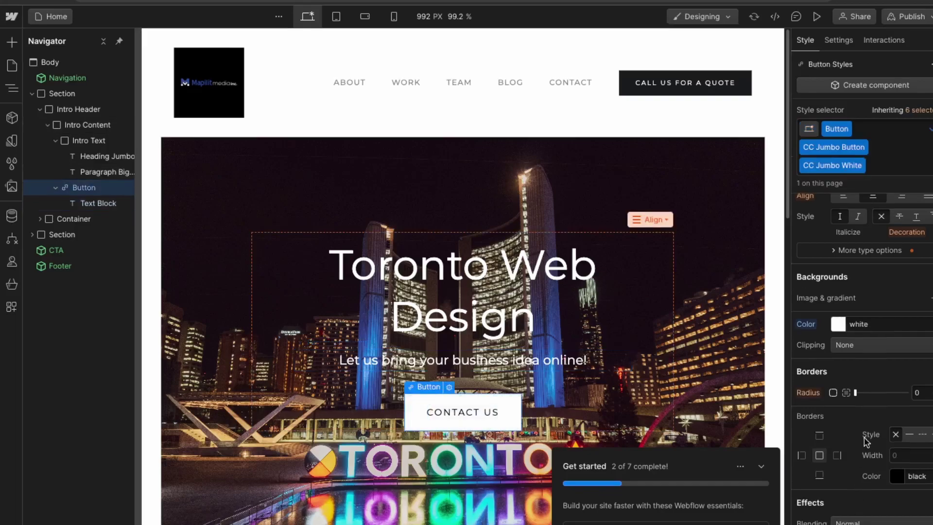
click(839, 324)
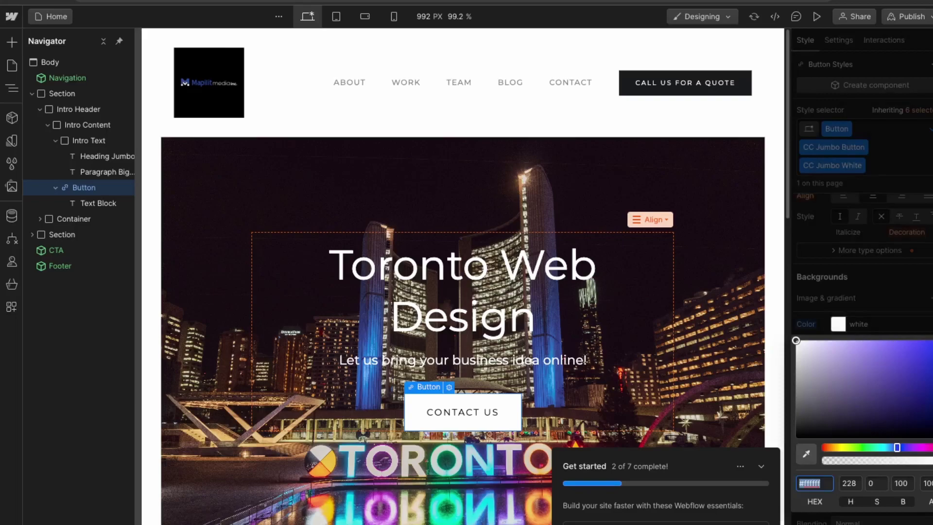
click(811, 451)
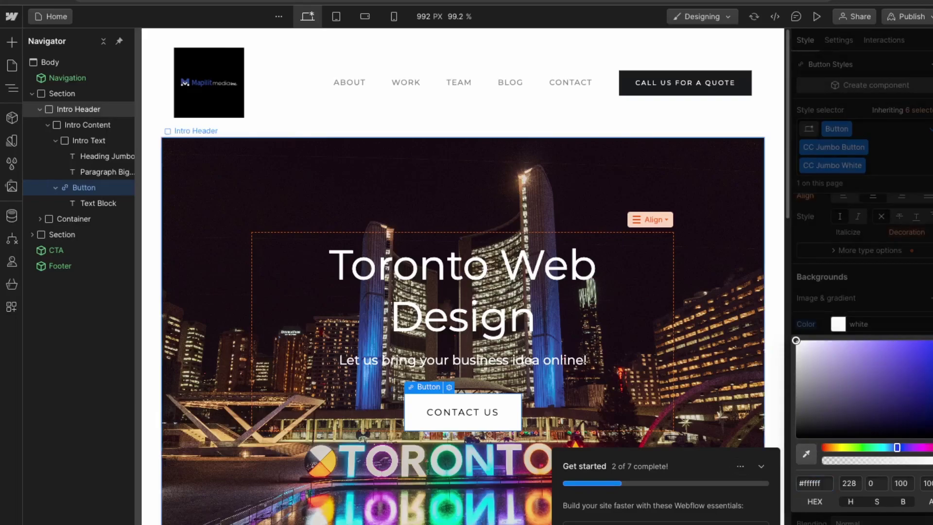
click(480, 458)
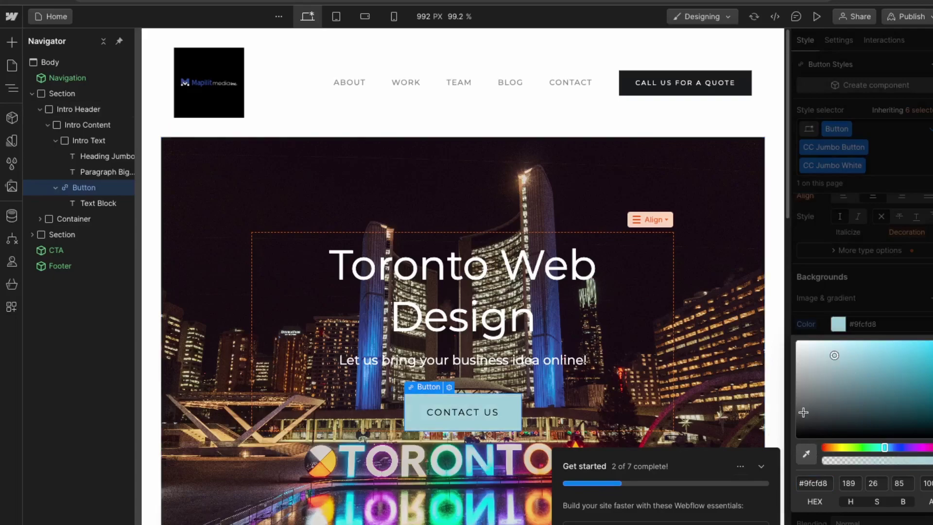
click(806, 454)
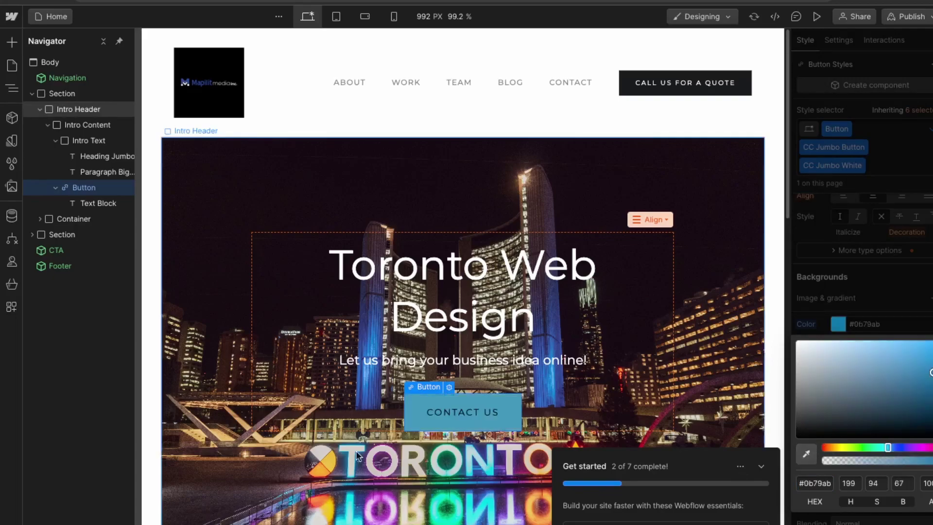
click(490, 420)
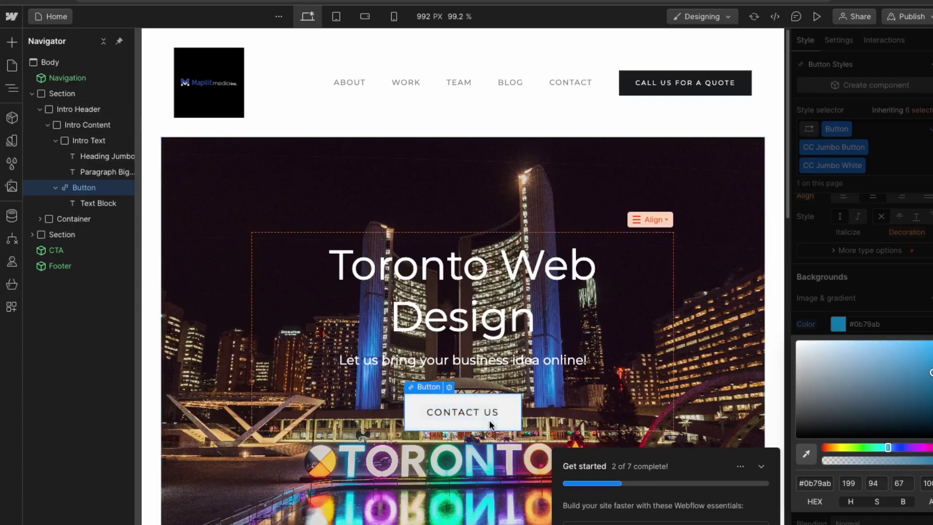
Step: Try a white border on the button's text block, then undo the change
click(99, 204)
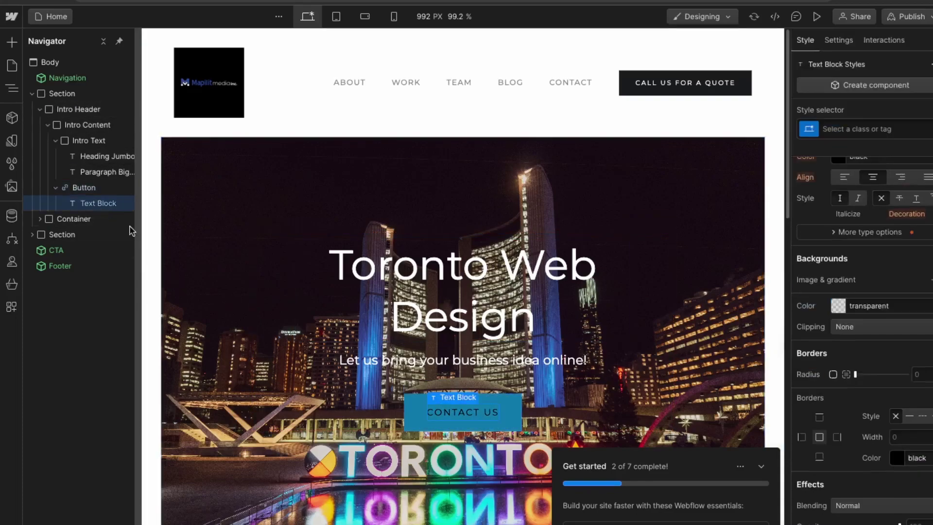
click(898, 464)
click(900, 467)
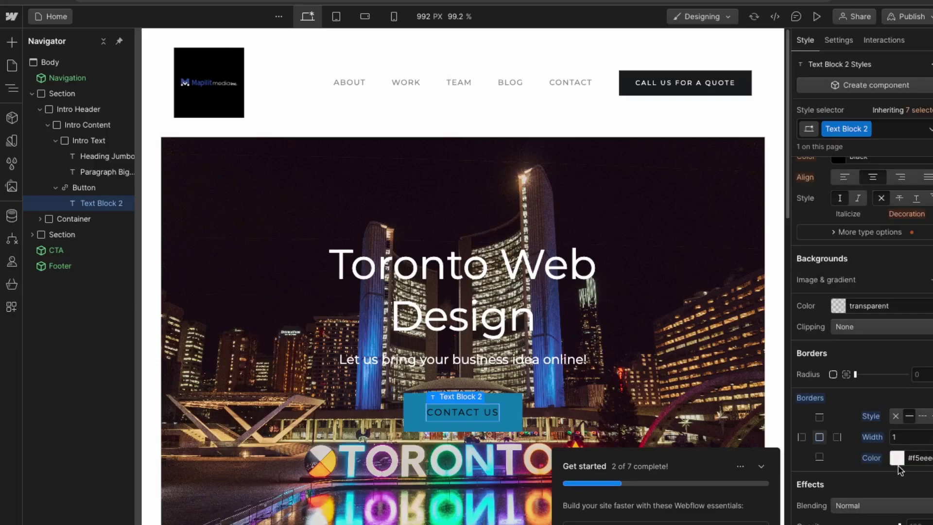
key(ctrl+z)
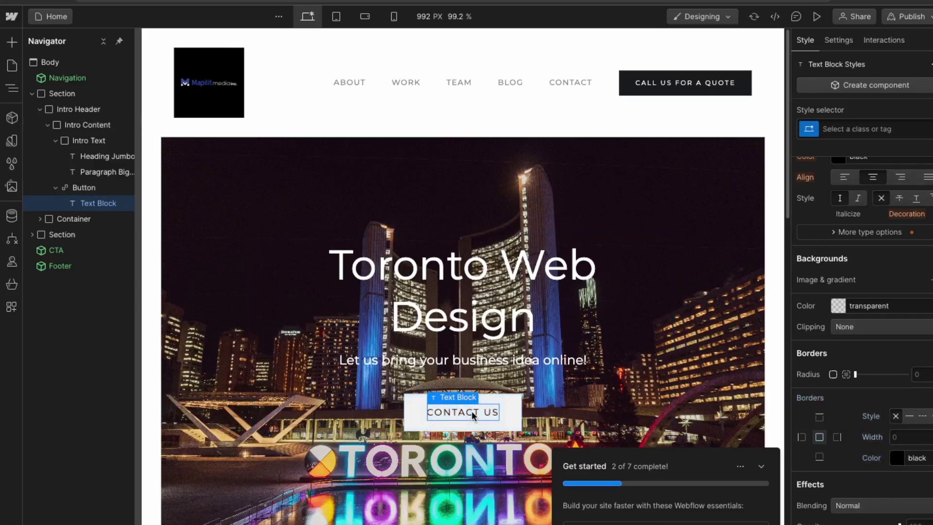
Step: Color the CONTACT US label text #f8f0f0 and select the Toronto Web Design heading
double_click(472, 414)
key(Escape)
scroll(824, 303, up, 3)
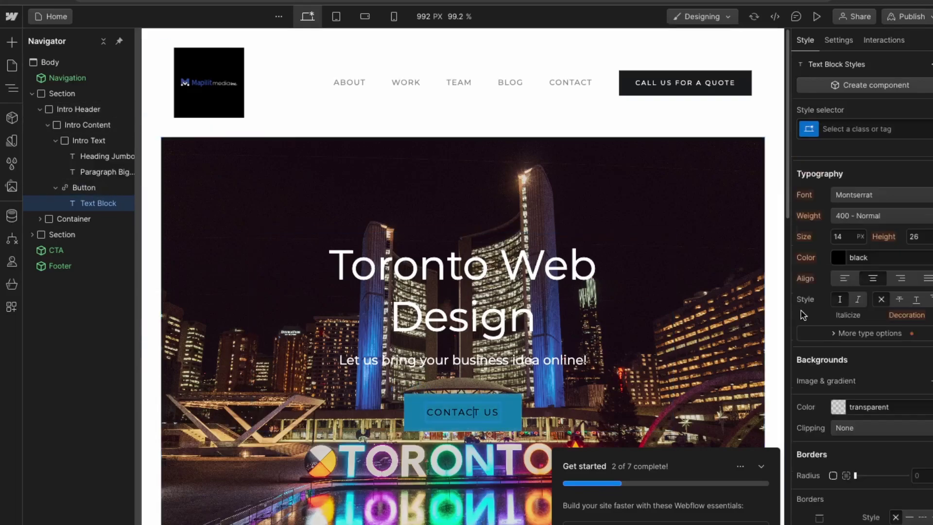
click(840, 282)
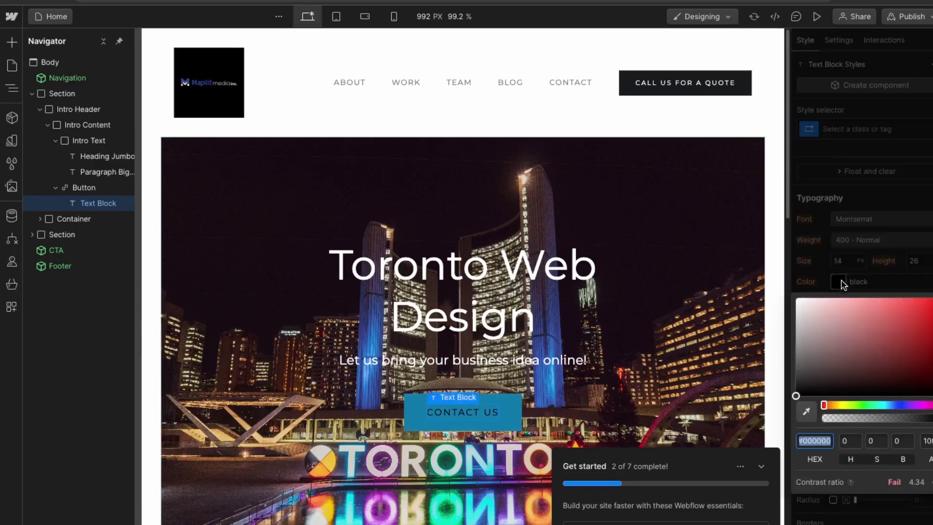
click(799, 300)
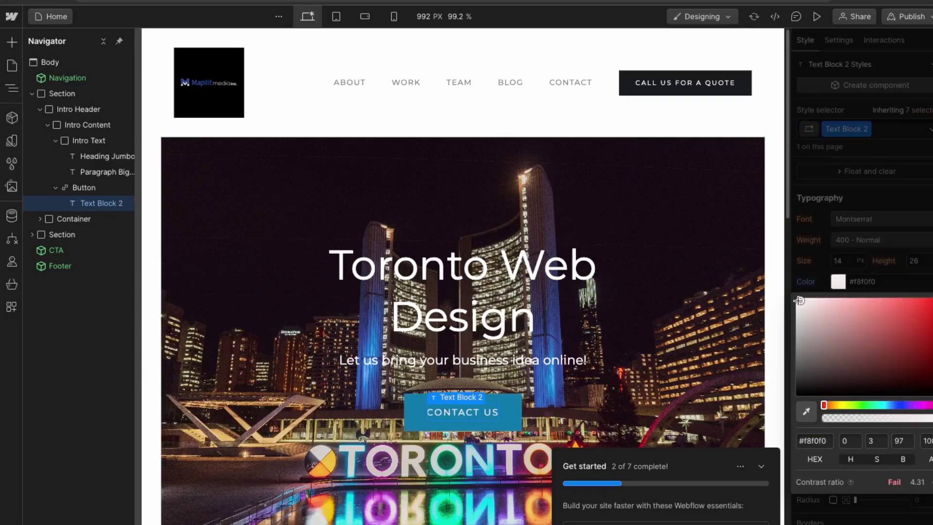
click(448, 191)
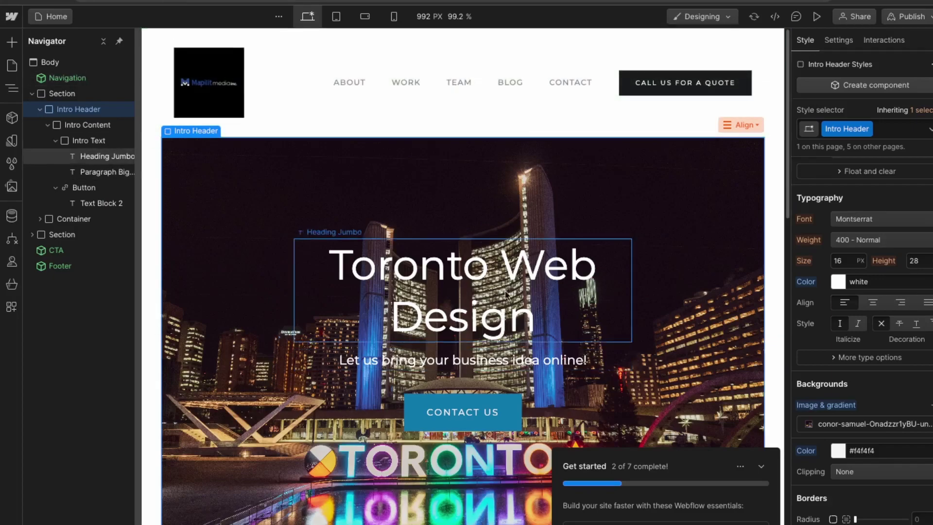
click(583, 315)
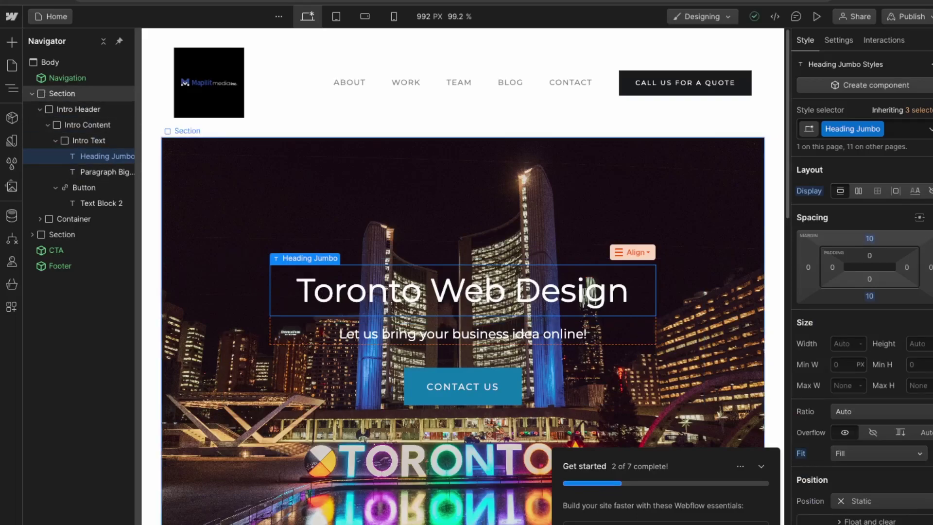
Step: Dismiss the Get started checklist and expand the Container below the hero in the Navigator
click(544, 321)
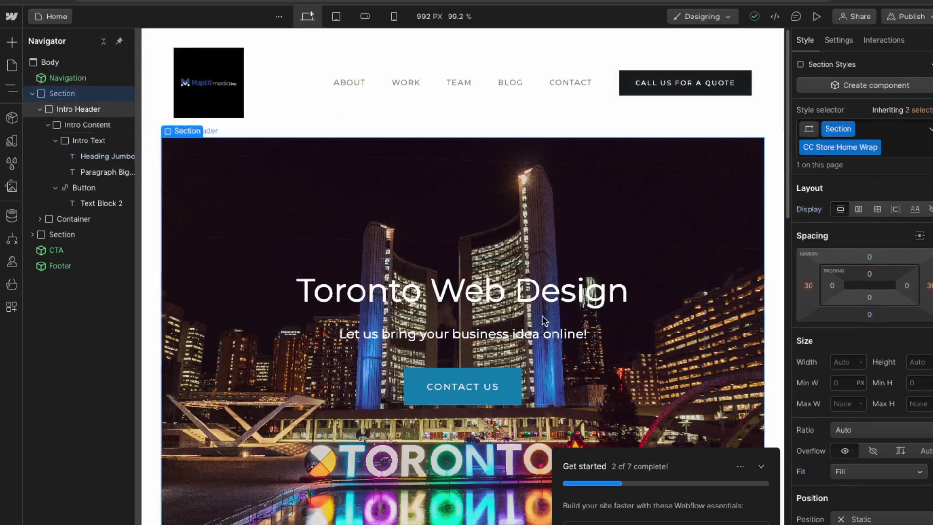
click(761, 467)
scroll(424, 467, down, 4)
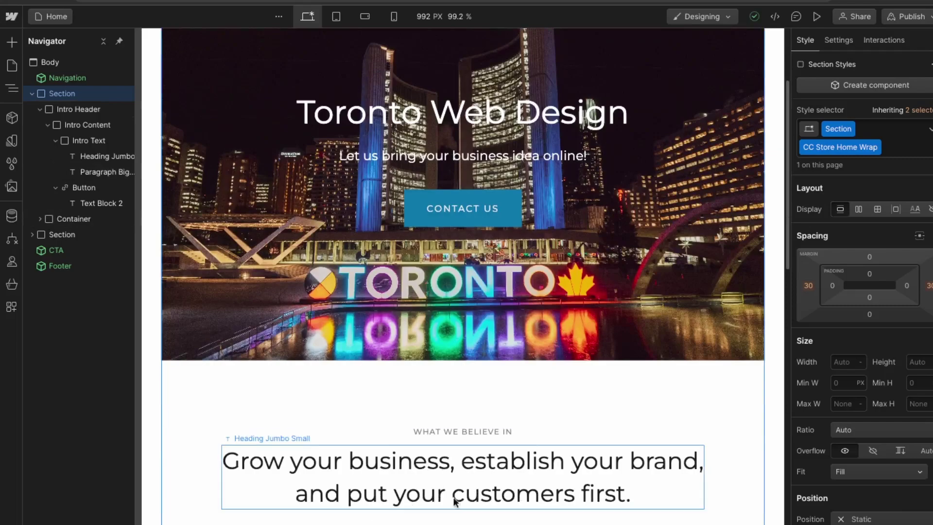
scroll(379, 389, down, 3)
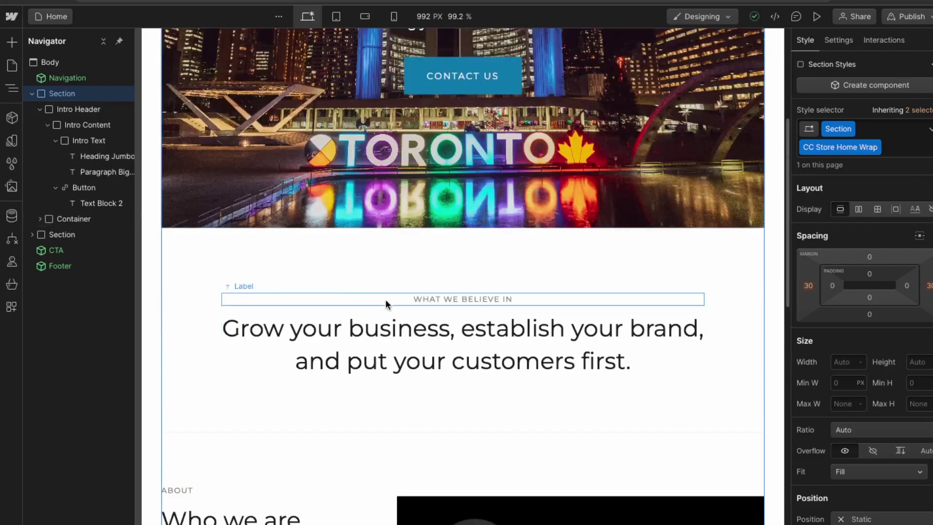
scroll(486, 340, down, 8)
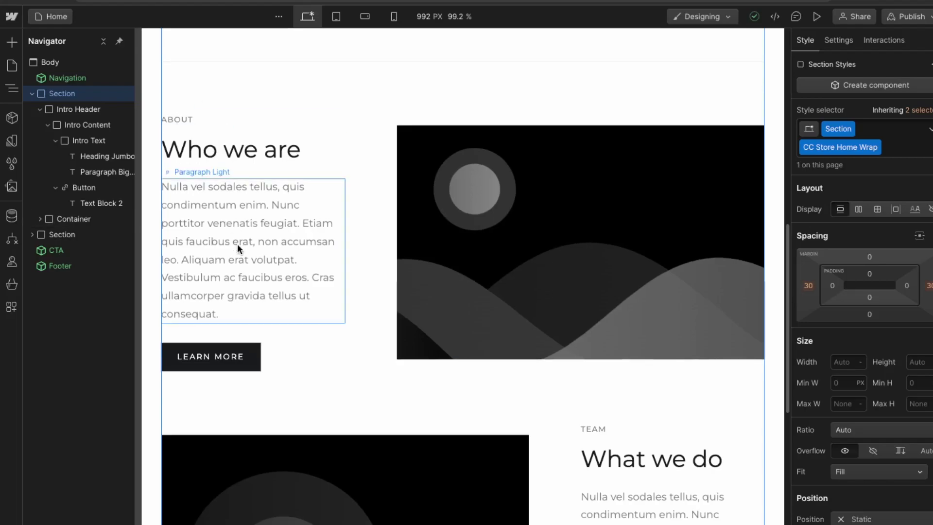
scroll(629, 242, down, 15)
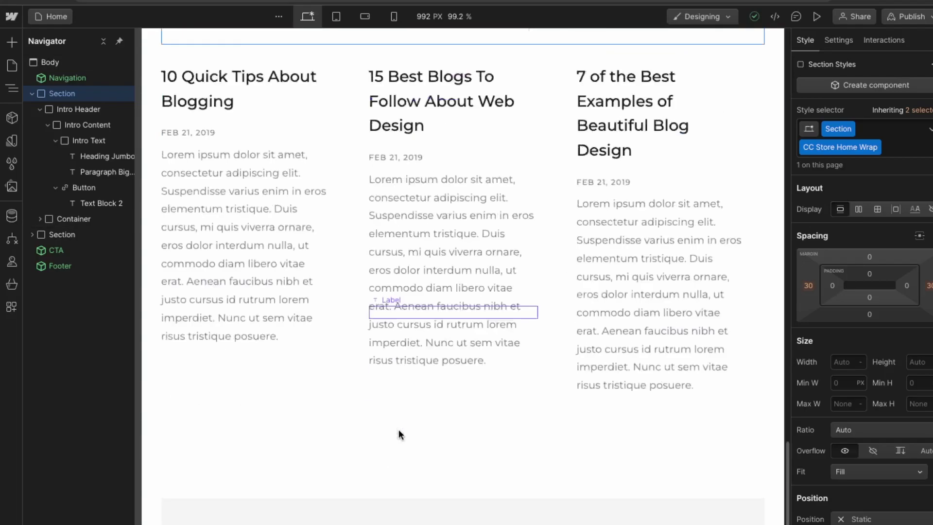
scroll(400, 434, down, 3)
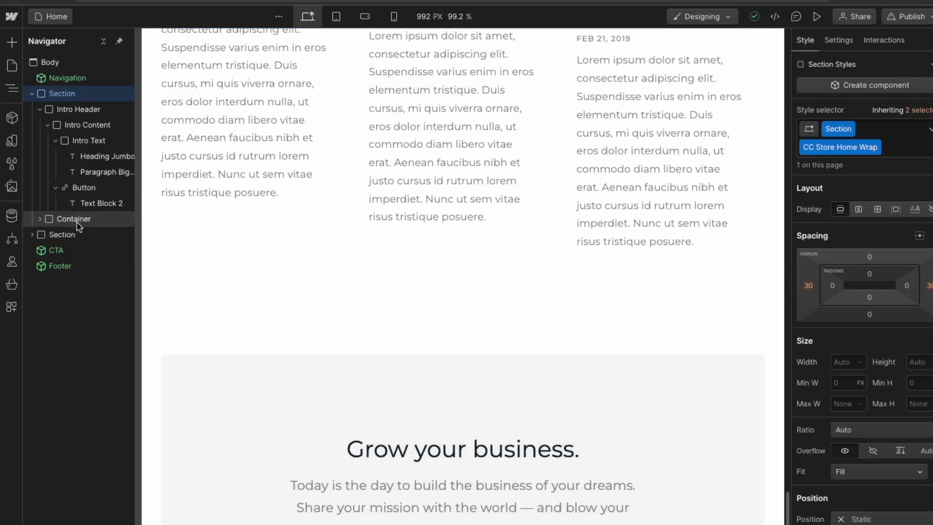
click(83, 218)
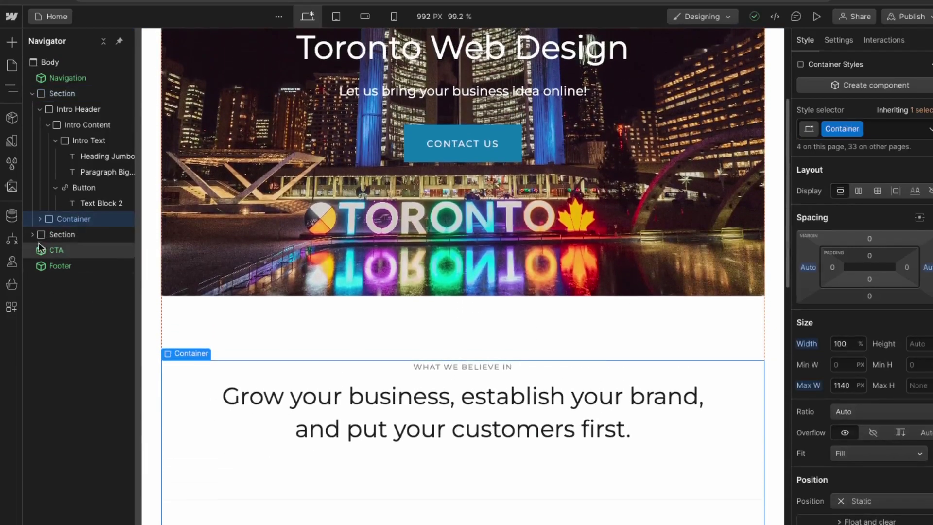
click(40, 218)
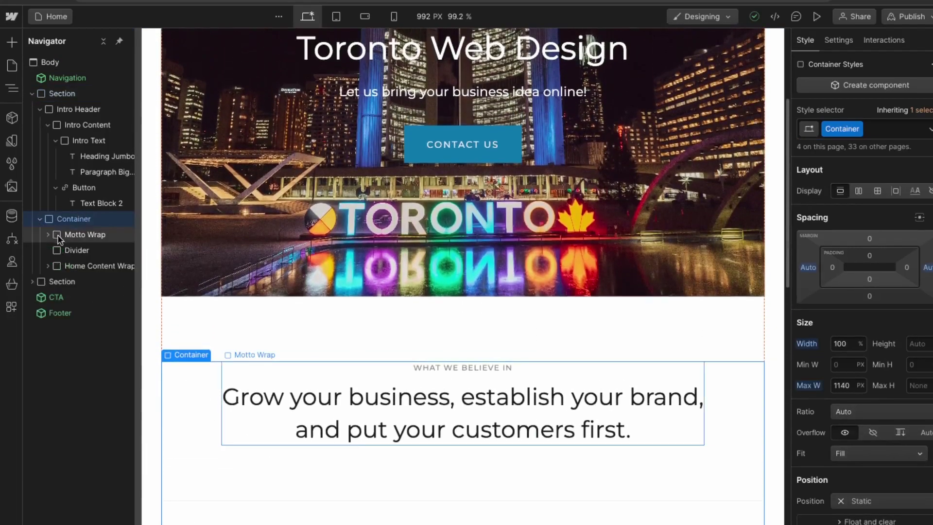
Step: Delete the Home Content Wrap block holding the Who we are content
click(67, 265)
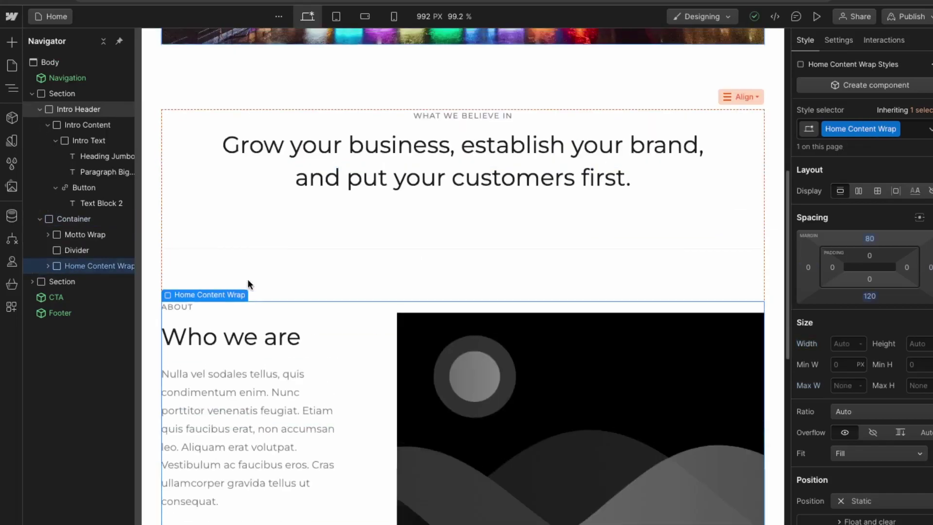
scroll(250, 284, up, 12)
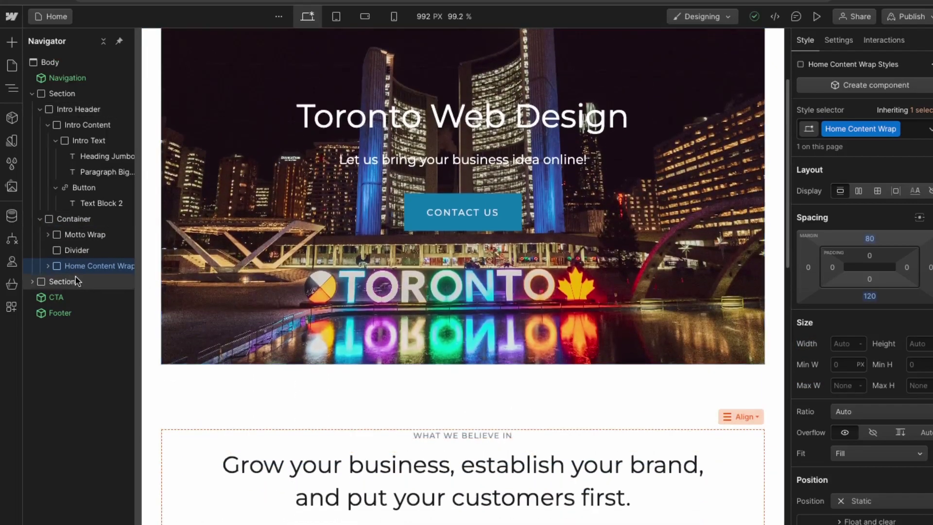
right_click(88, 268)
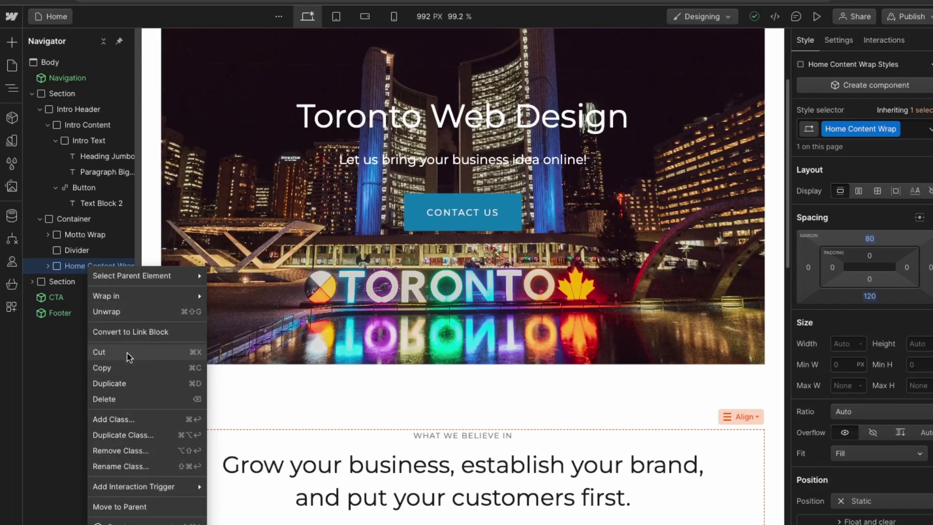
key(Delete)
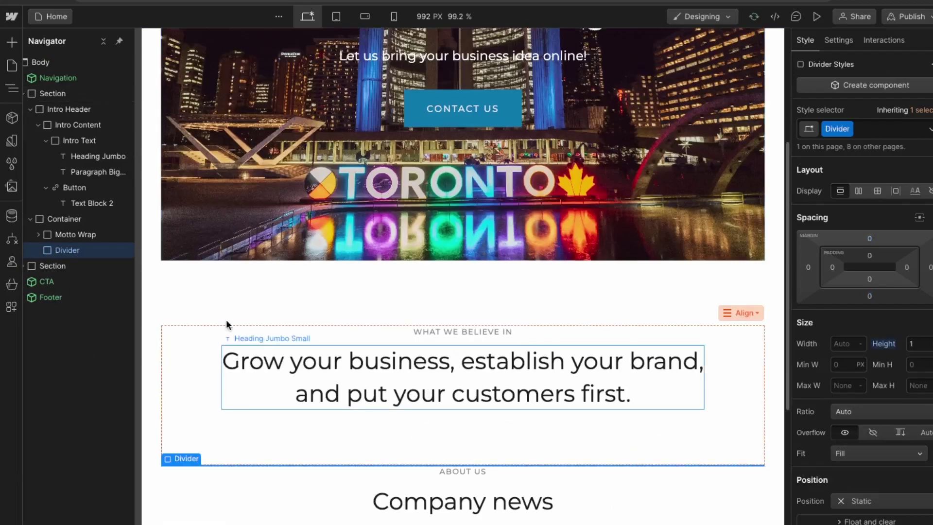
Step: Delete the Company news section via its right-click menu
scroll(583, 330, down, 7)
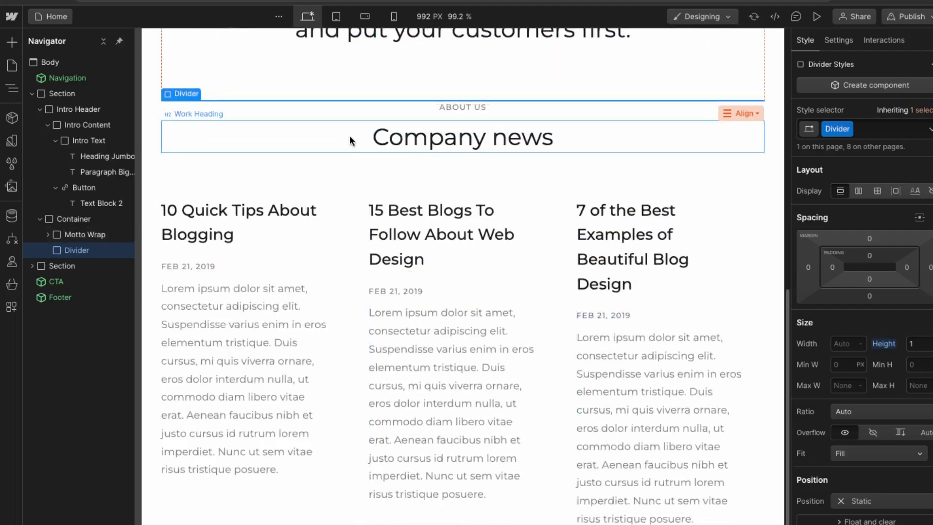
scroll(330, 194, down, 7)
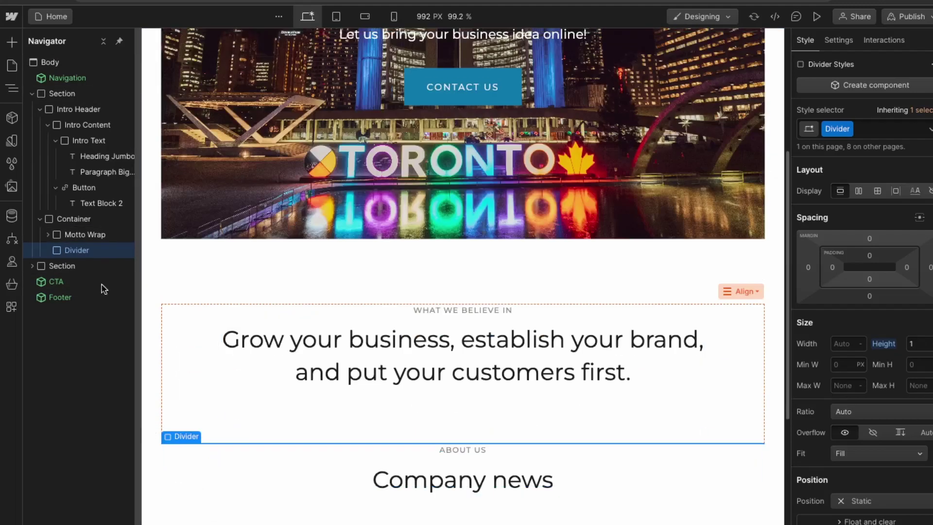
click(44, 265)
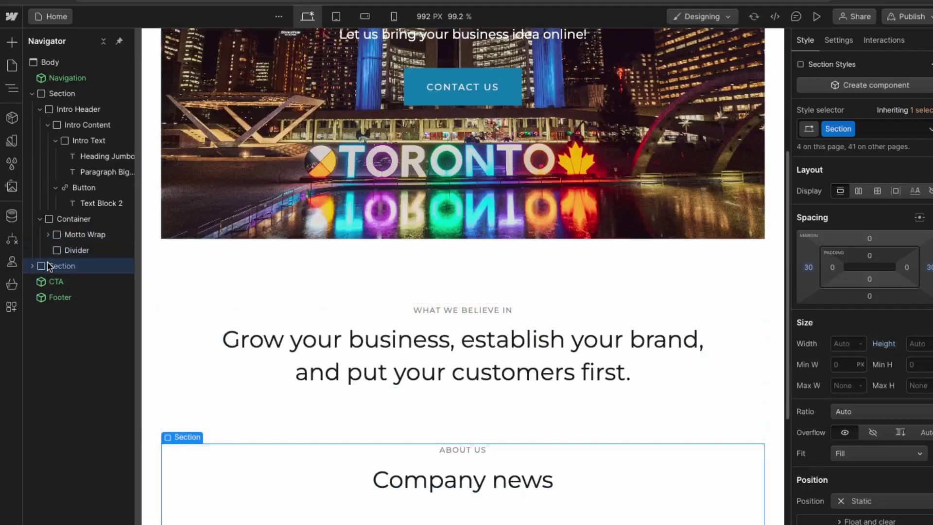
right_click(60, 266)
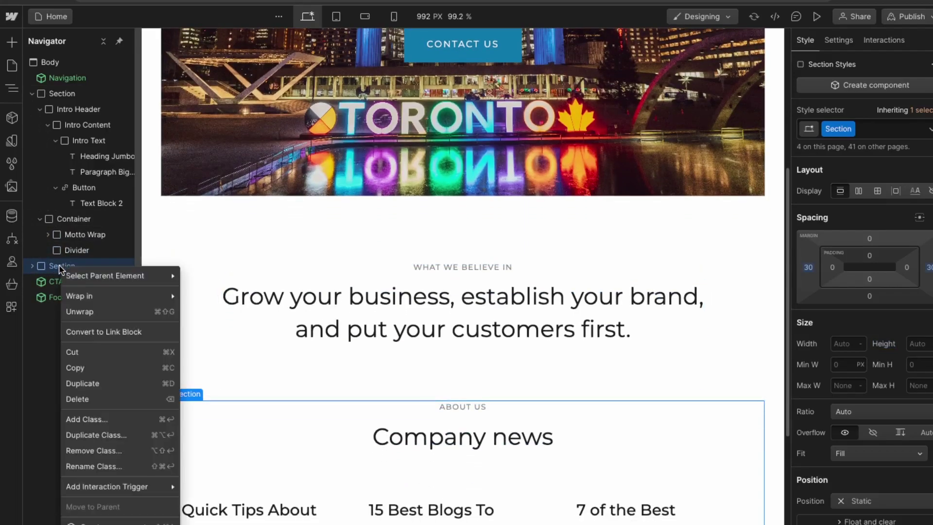
click(110, 405)
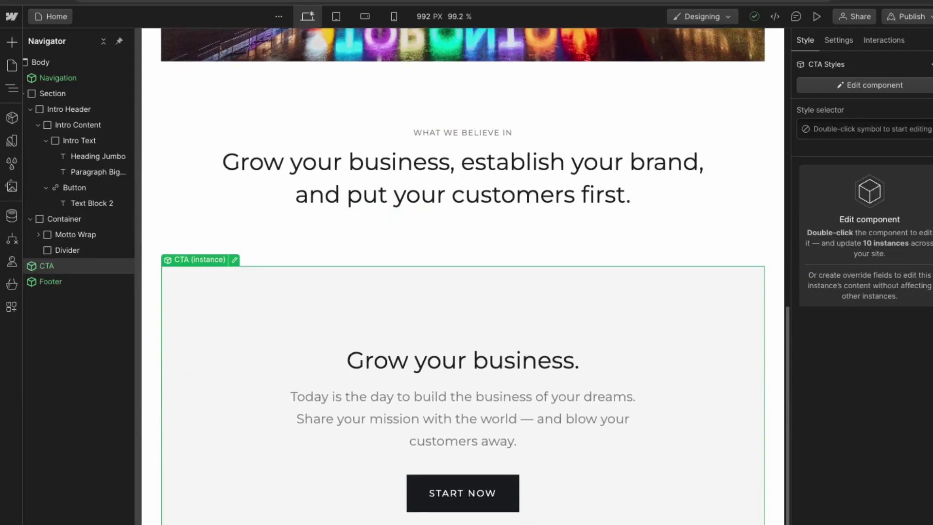
Step: Inspect the CC Jumbo White class options on the hero's CONTACT US button
scroll(473, 457, up, 2)
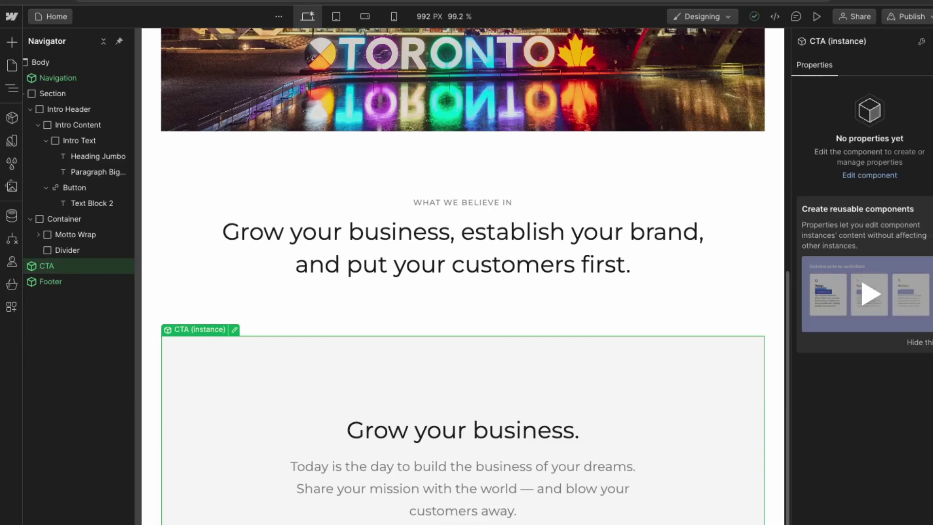
double_click(570, 454)
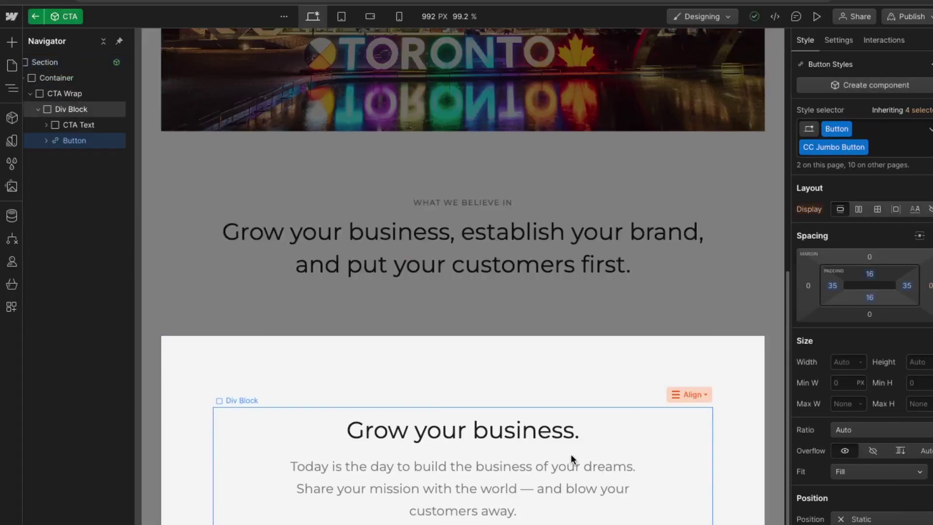
scroll(583, 257, up, 5)
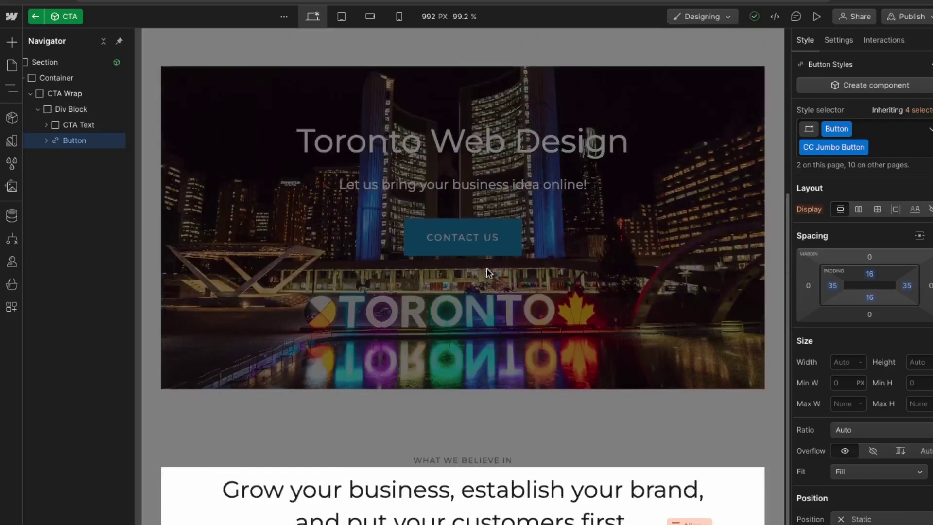
click(479, 335)
click(517, 249)
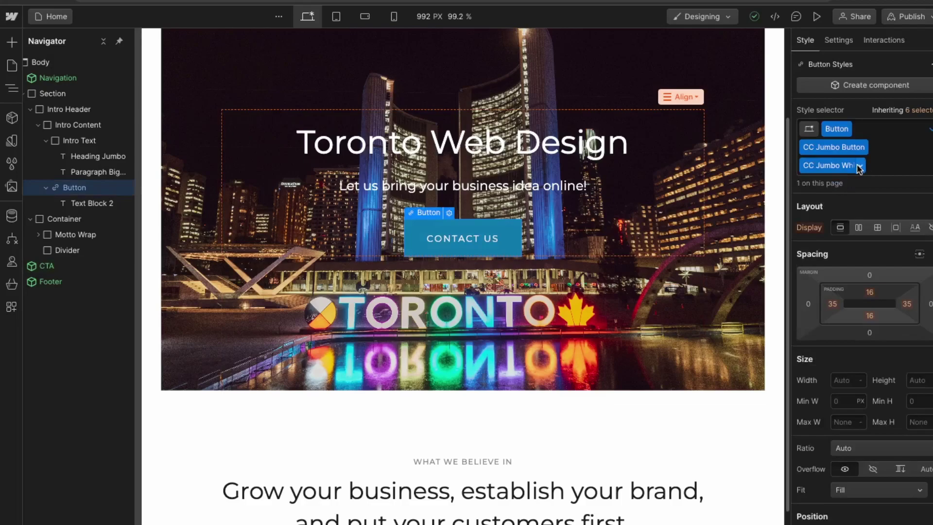
click(860, 166)
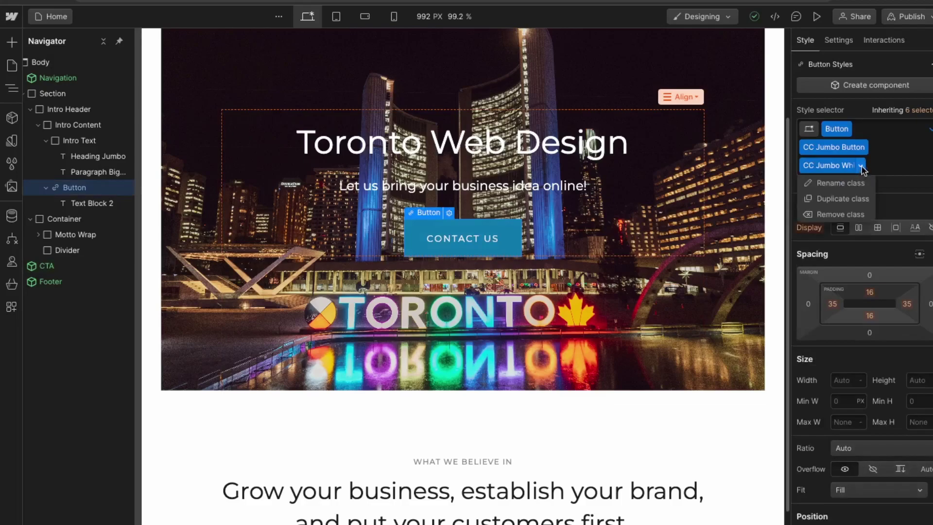
click(892, 167)
Step: Add the CC Jumbo White combo class to the CTA's START NOW button
scroll(418, 506, down, 4)
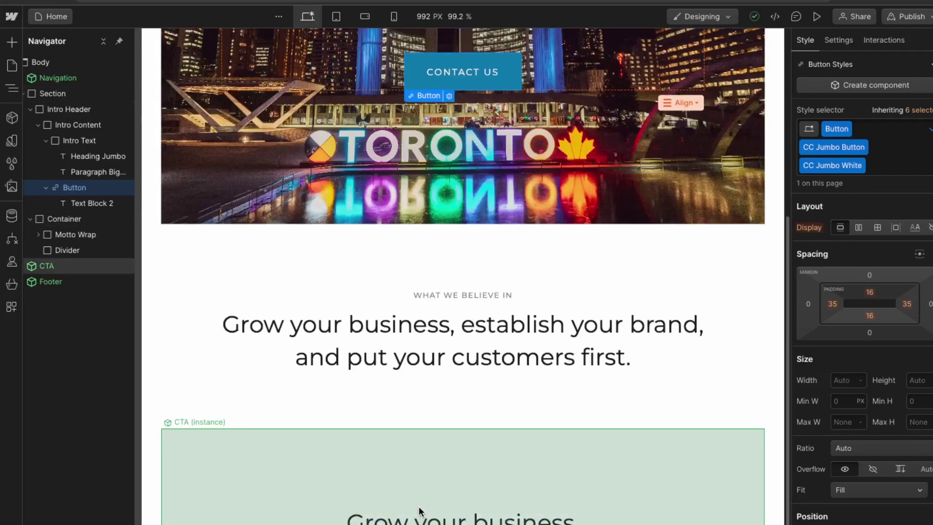
scroll(418, 506, down, 4)
click(487, 500)
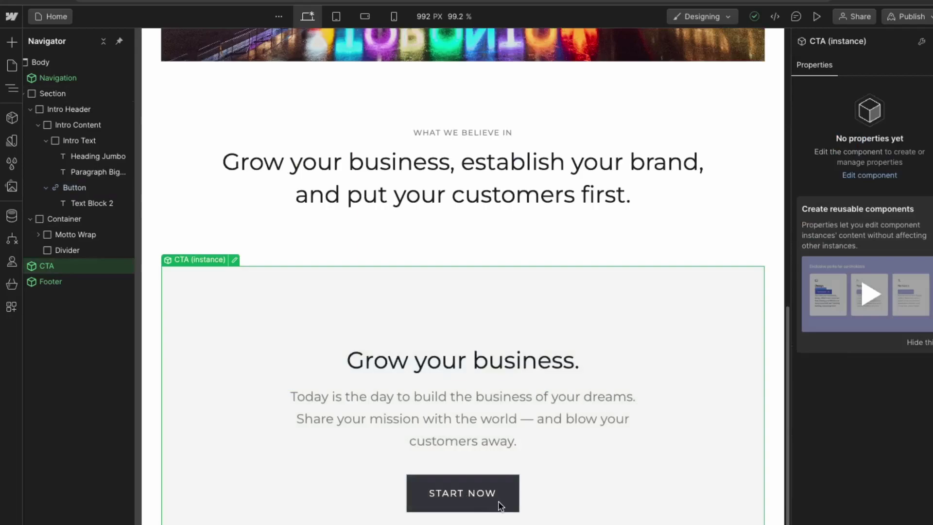
double_click(500, 506)
click(500, 505)
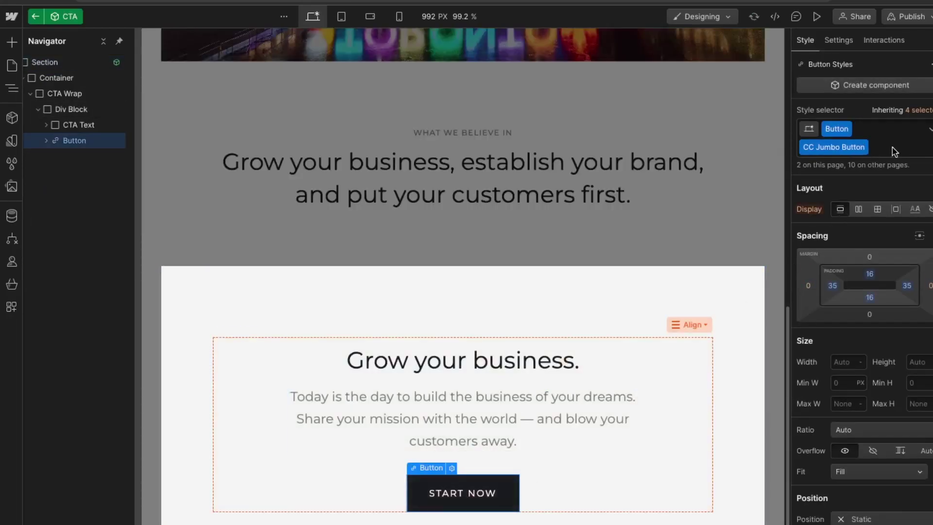
click(893, 147)
click(838, 215)
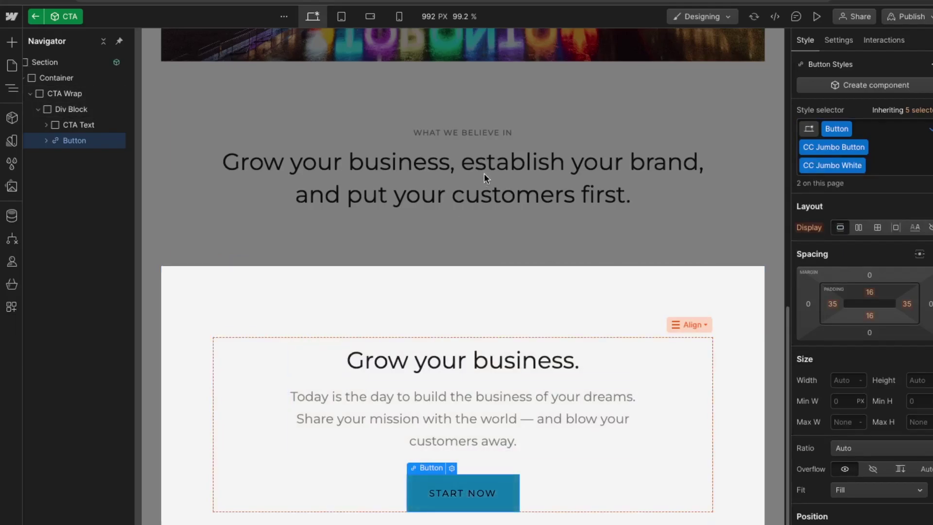
scroll(482, 190, up, 5)
scroll(418, 386, down, 5)
Step: Exit the CTA component and preview the site, browsing the About page before leaving preview
click(35, 16)
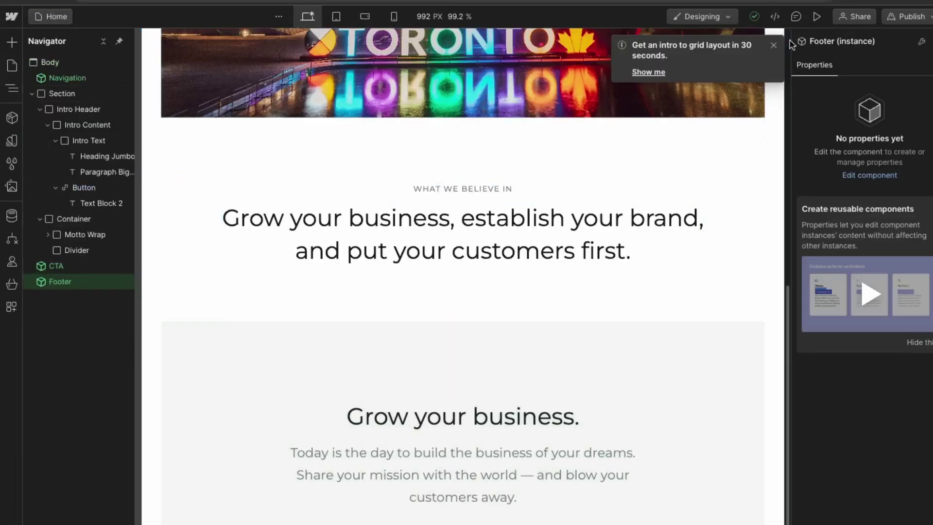
click(817, 17)
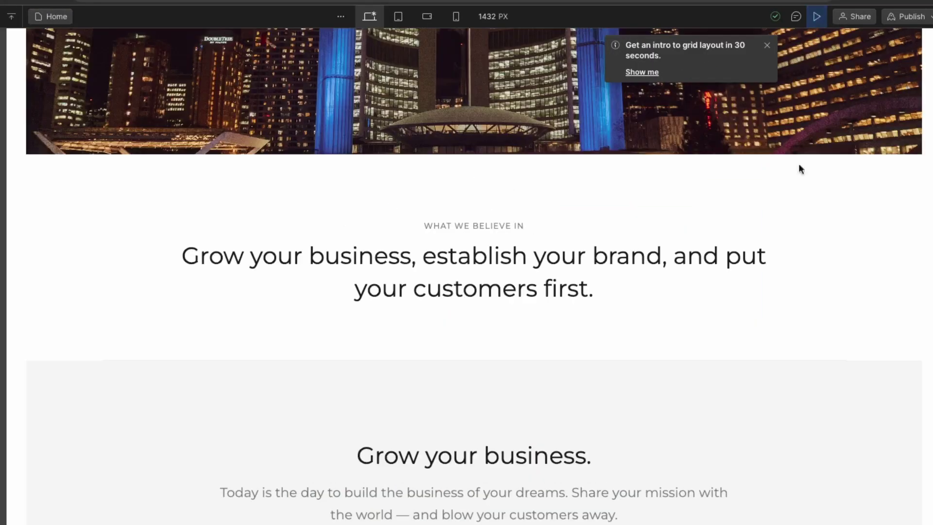
scroll(715, 255, up, 8)
click(365, 93)
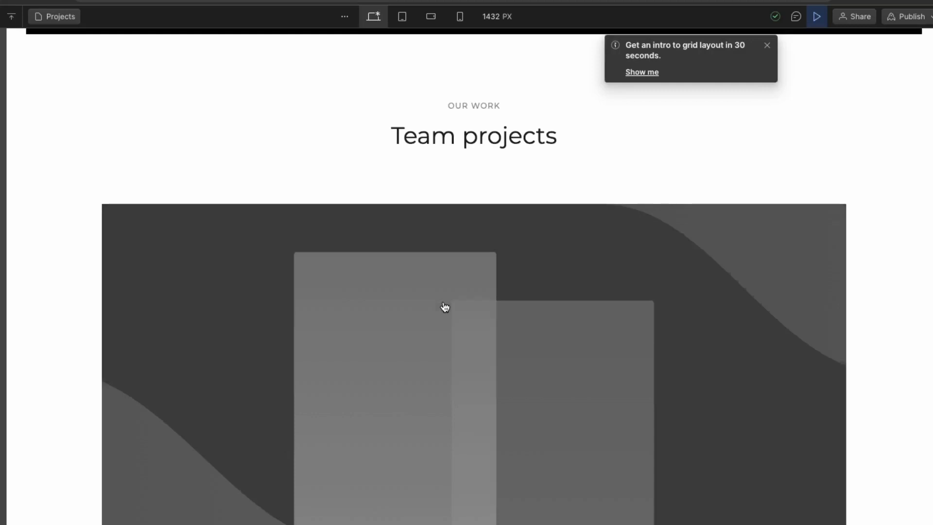
scroll(369, 186, up, 20)
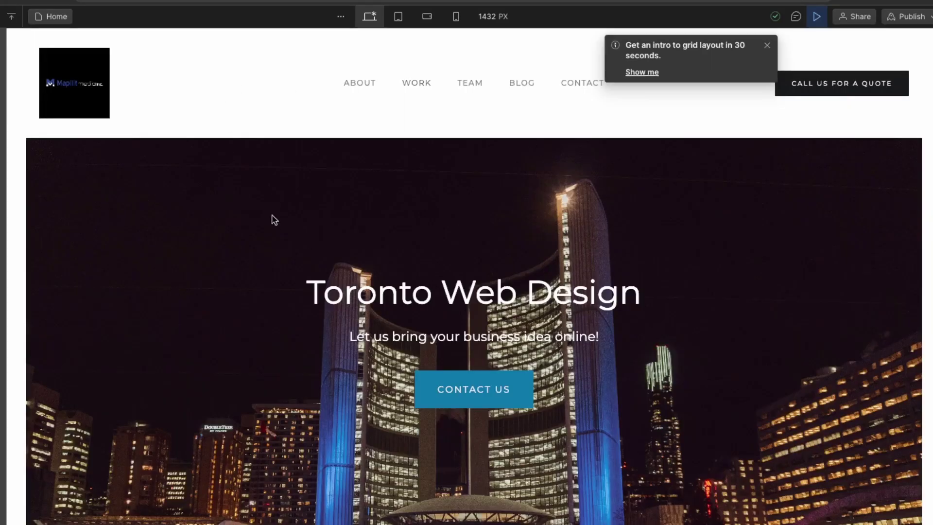
key(ctrl+shift+p)
Step: Compare the Home page at tablet, mobile landscape and mobile portrait widths
click(316, 16)
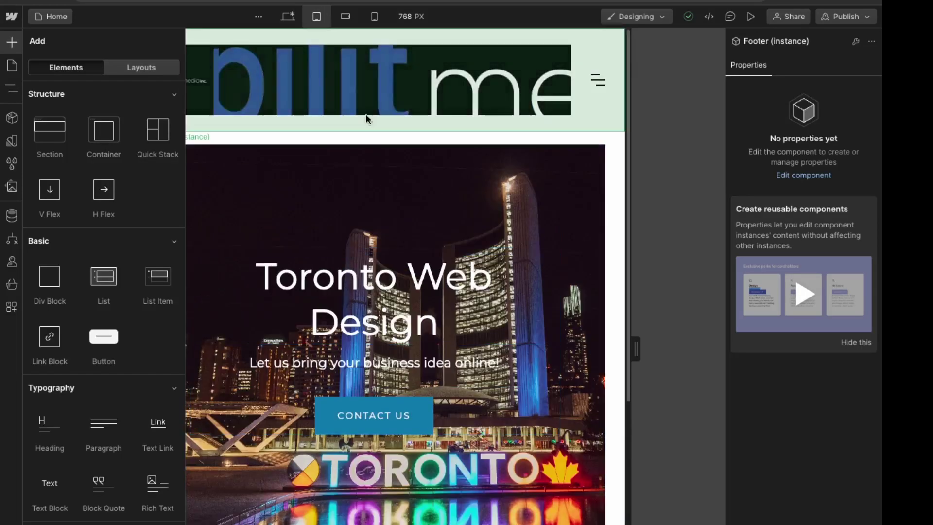
scroll(374, 292, down, 10)
scroll(439, 489, up, 10)
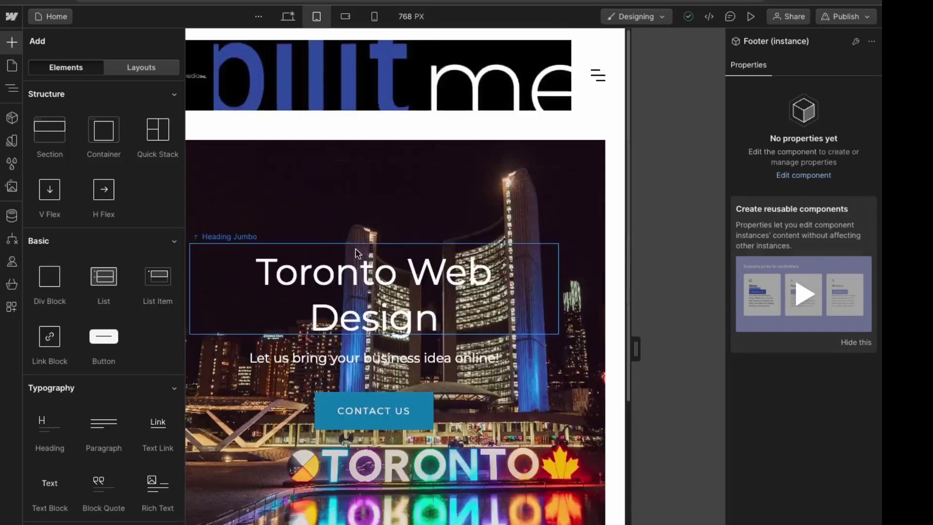
click(344, 20)
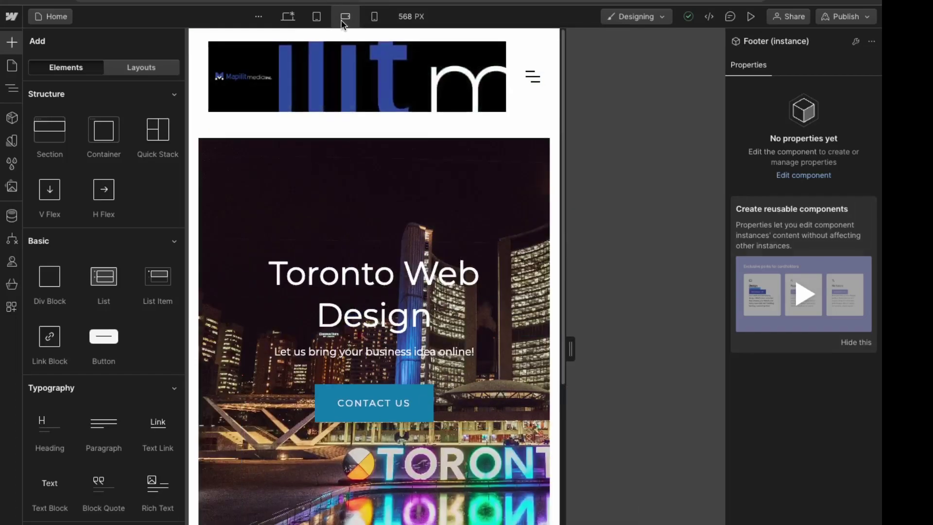
click(376, 20)
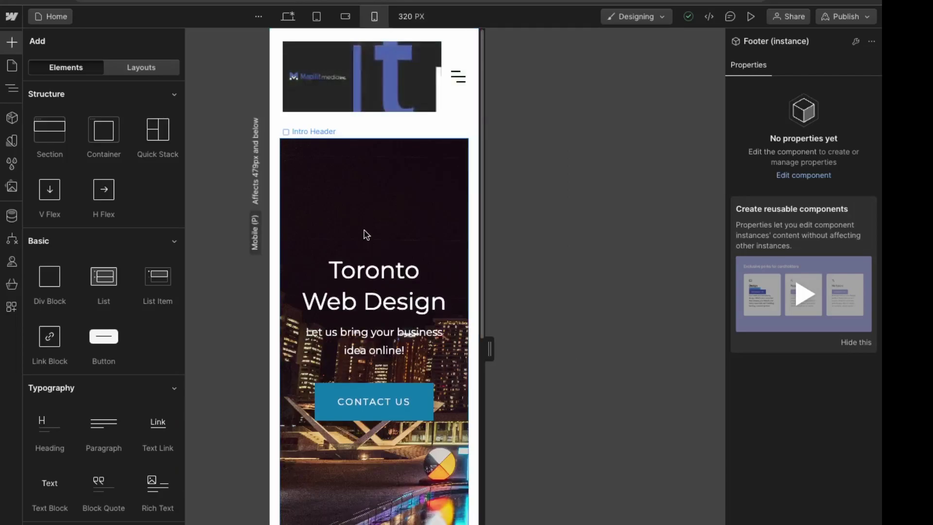
click(315, 20)
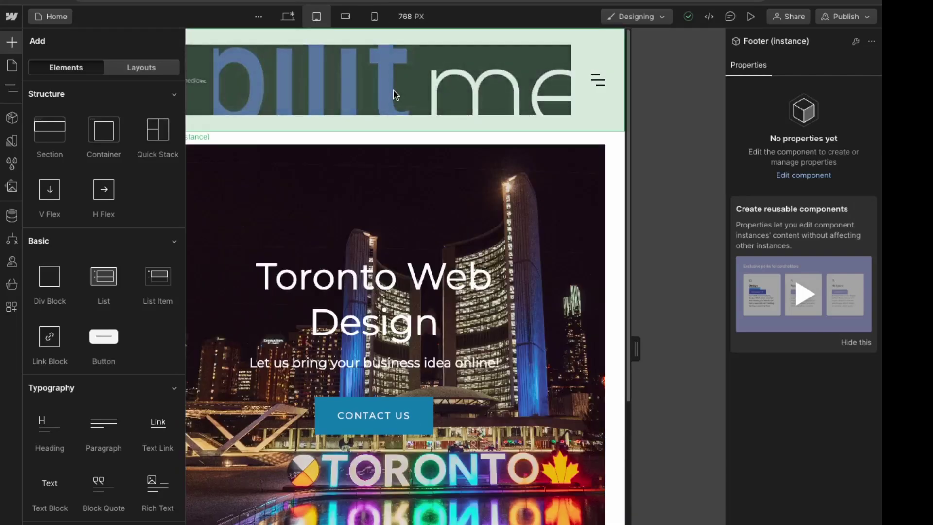
Step: Set the navigation's Logo Link flex child sizing to Shrink at tablet width
click(394, 91)
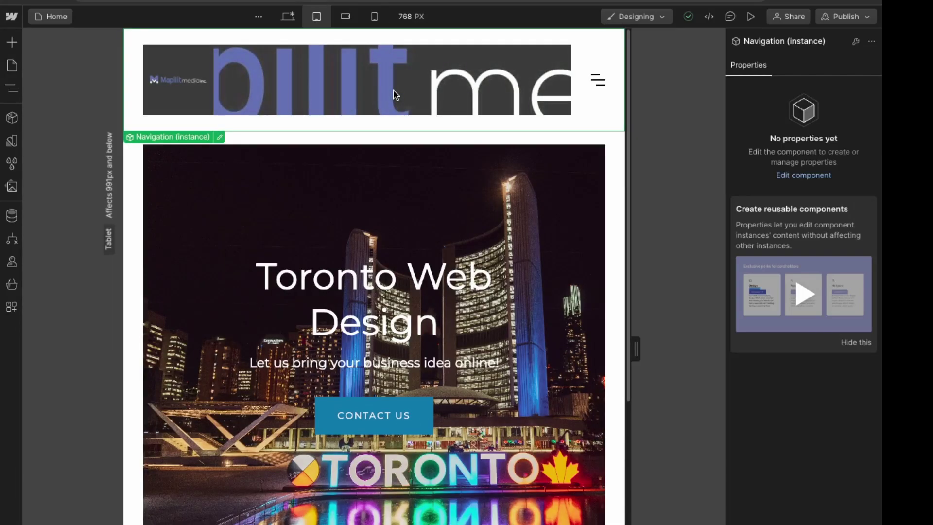
double_click(393, 90)
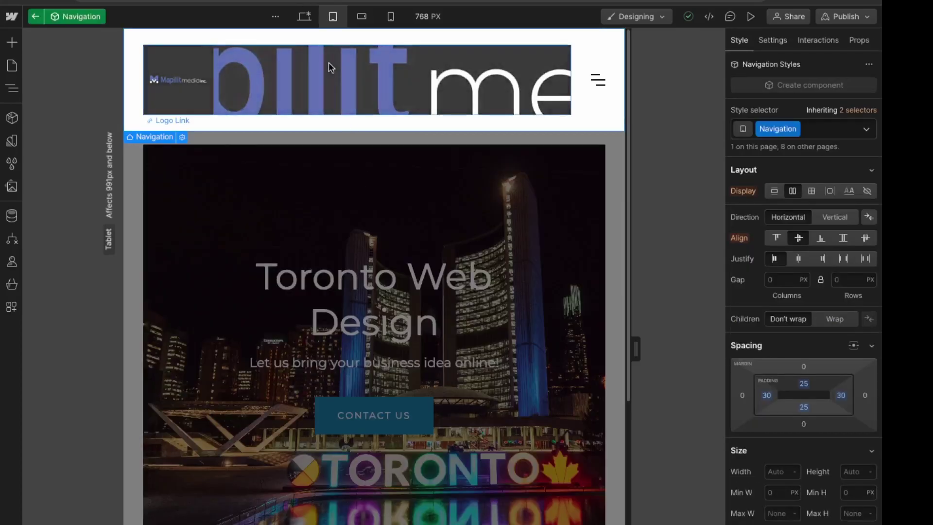
click(271, 84)
click(814, 193)
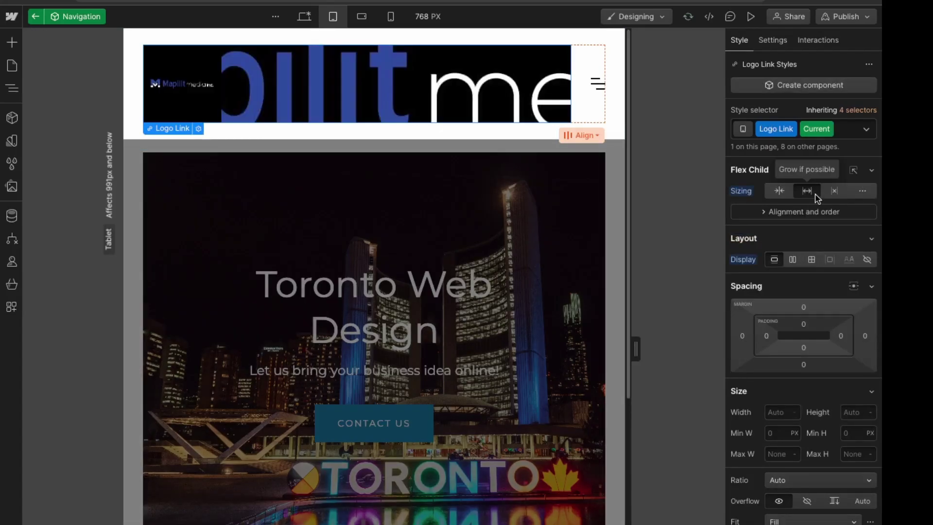
click(778, 191)
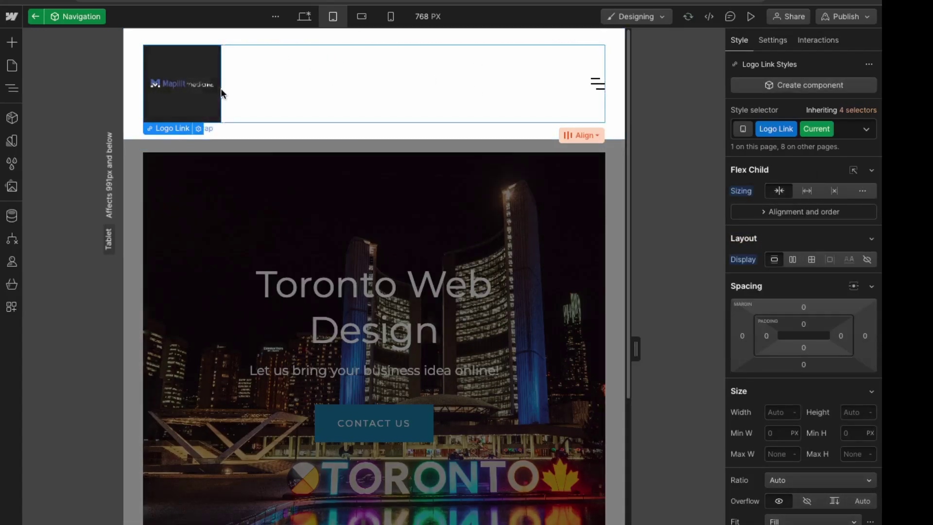
Step: Check the shrunken logo link at mobile landscape, tablet and mobile portrait widths
click(362, 18)
click(394, 19)
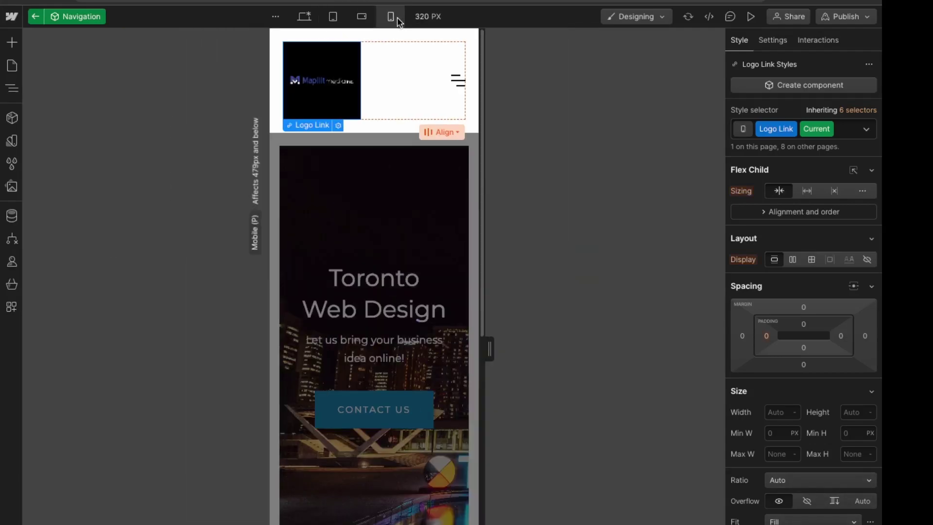
scroll(453, 252, down, 5)
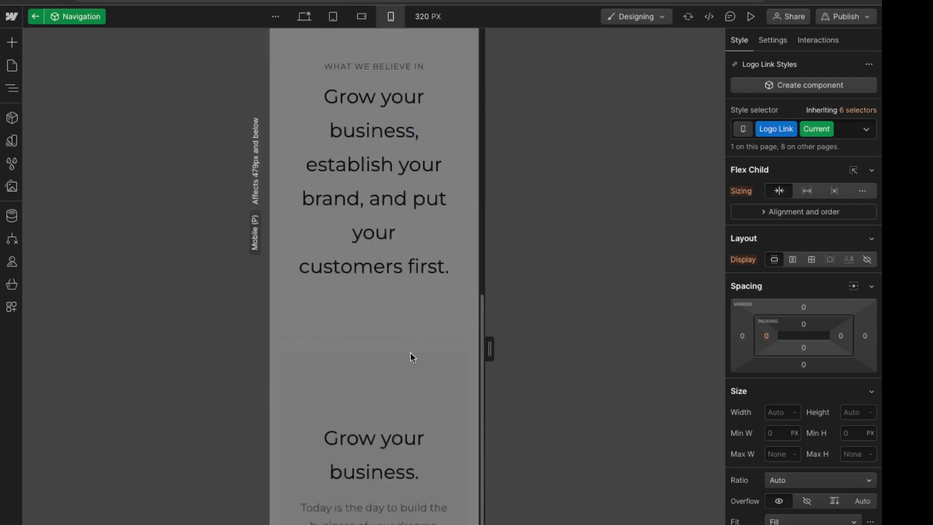
scroll(413, 369, up, 5)
scroll(408, 88, down, 1)
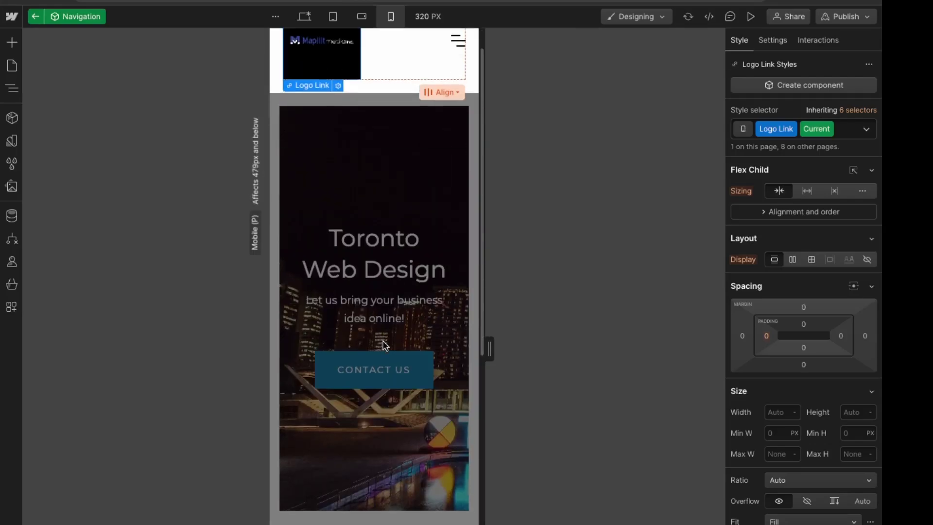
scroll(383, 345, down, 5)
scroll(433, 517, up, 6)
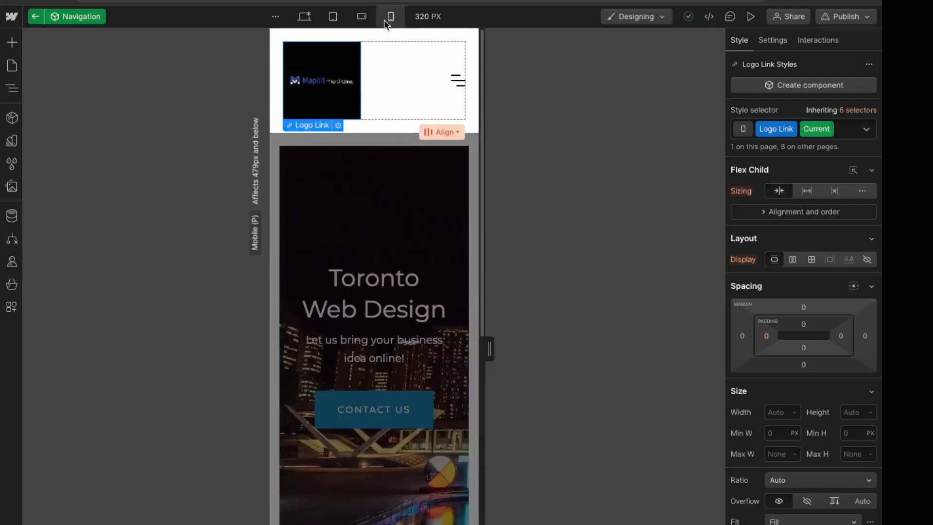
click(362, 18)
click(341, 20)
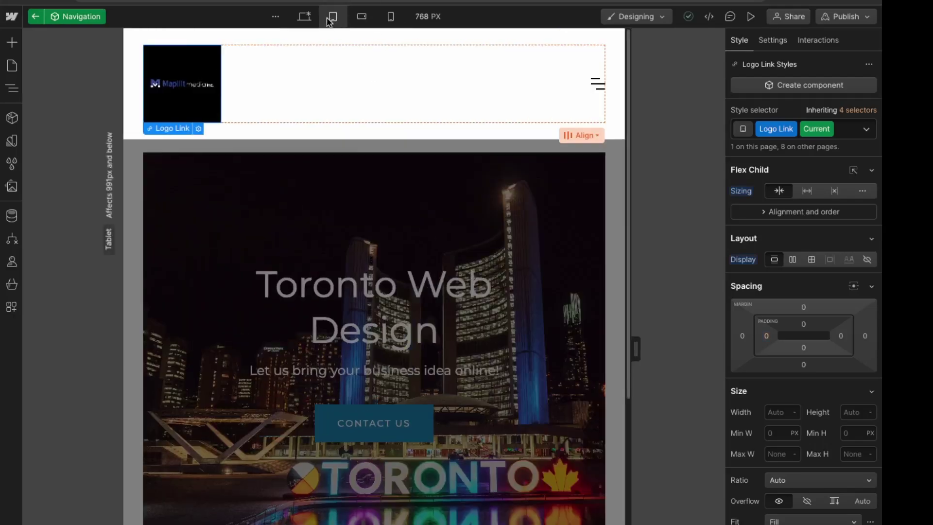
click(363, 17)
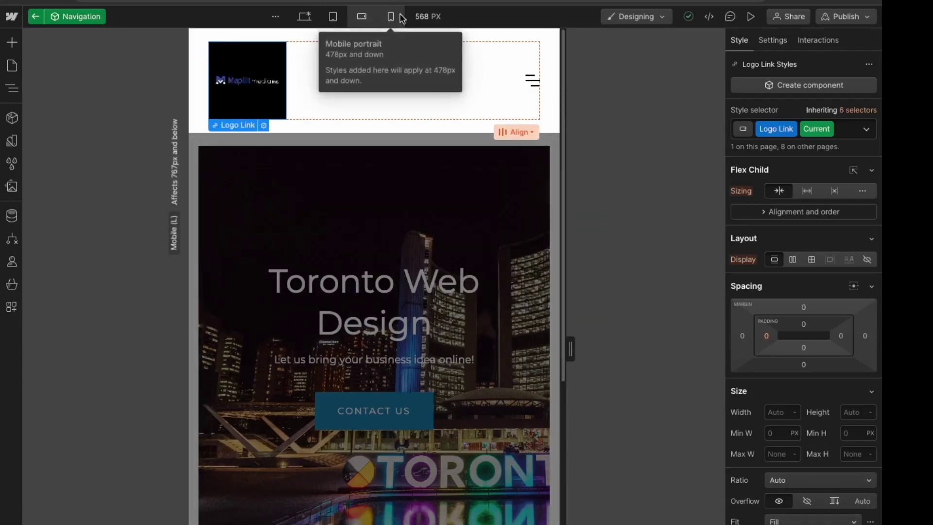
click(390, 18)
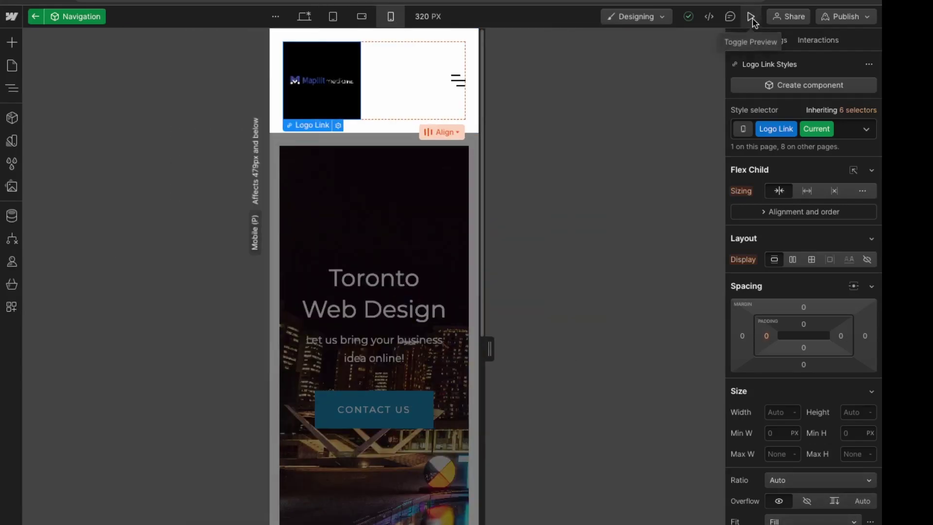
Step: Preview the finished Home page at full desktop width
click(751, 17)
click(335, 16)
scroll(322, 347, down, 8)
scroll(446, 474, up, 10)
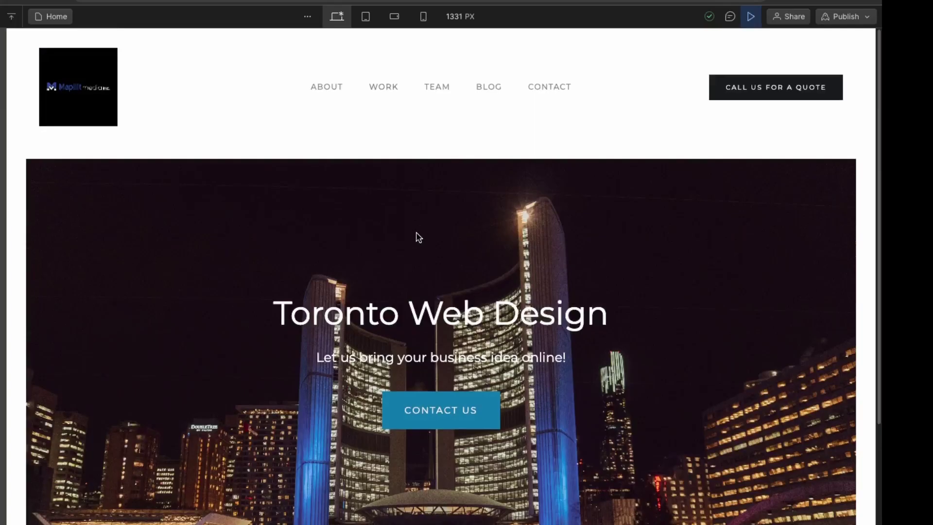